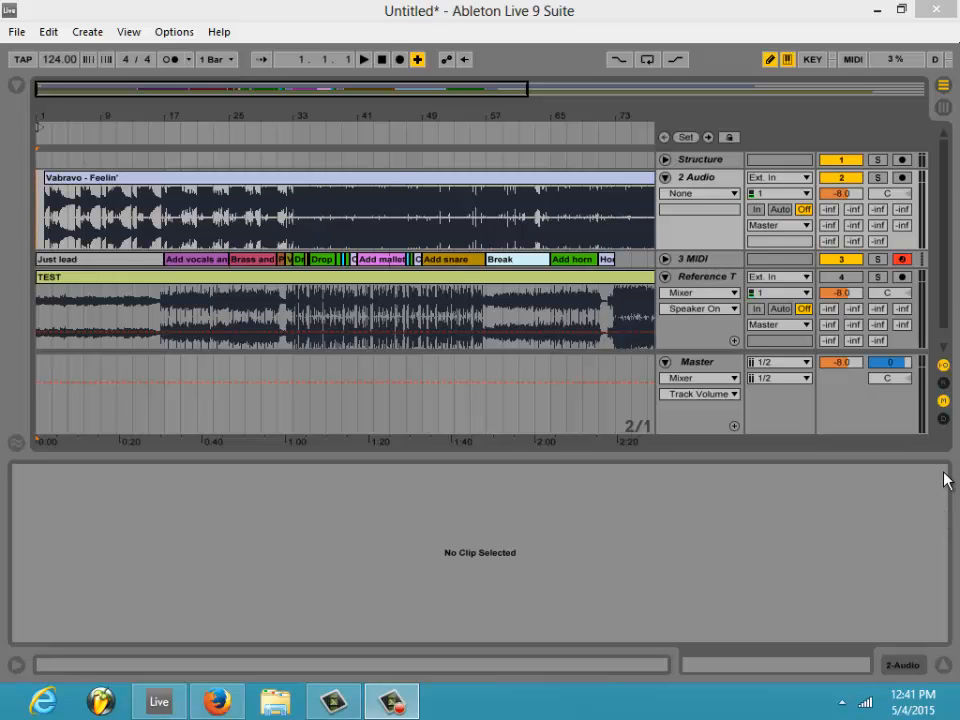
- Select the first eight bars of the empty Structure track
drag(508, 91, 532, 89)
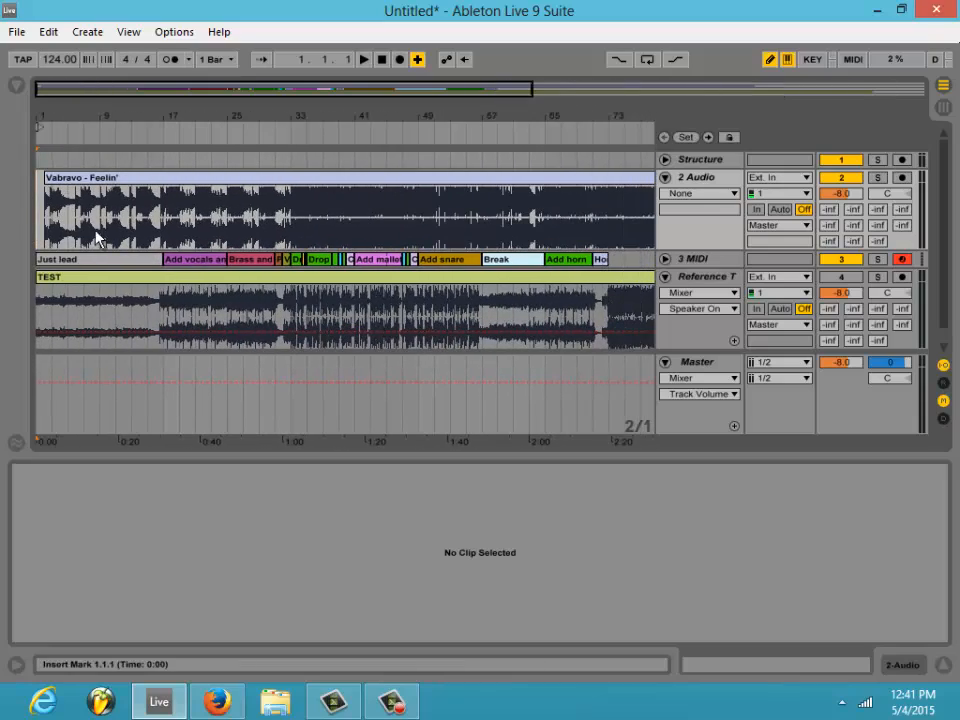
drag(102, 166, 21, 167)
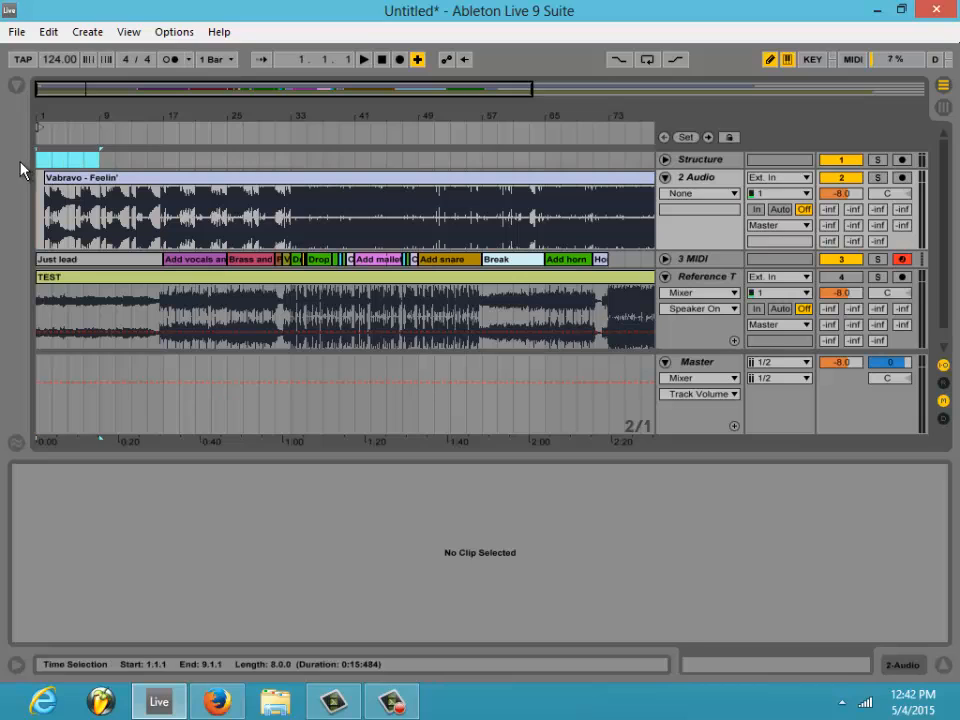
drag(392, 86, 180, 124)
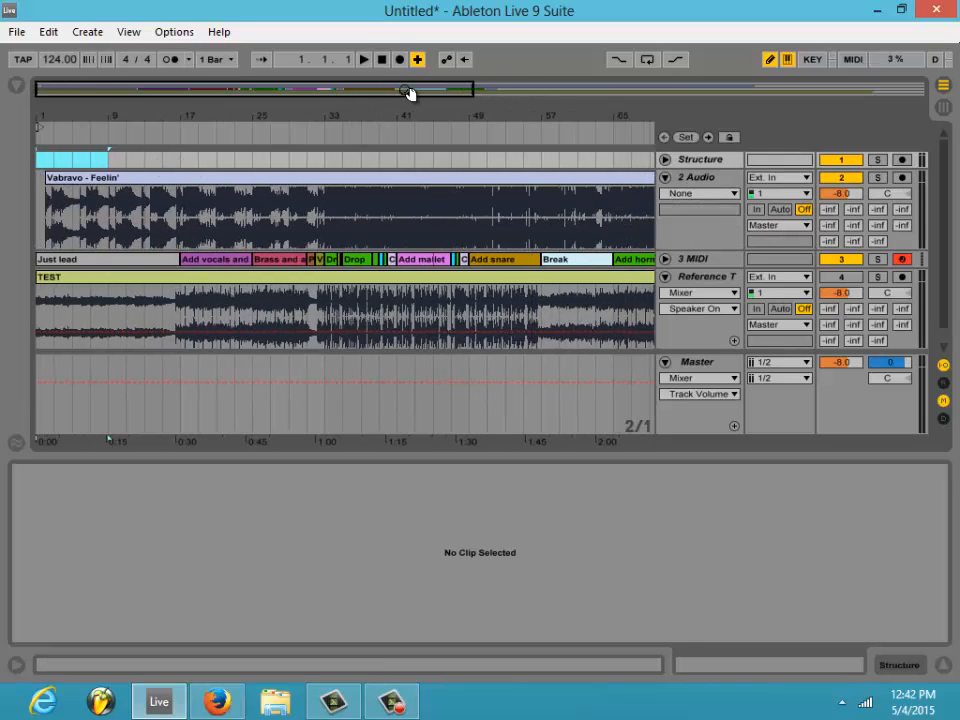
mouse_move(411, 92)
mouse_down()
mouse_move(398, 90)
mouse_move(409, 90)
mouse_up()
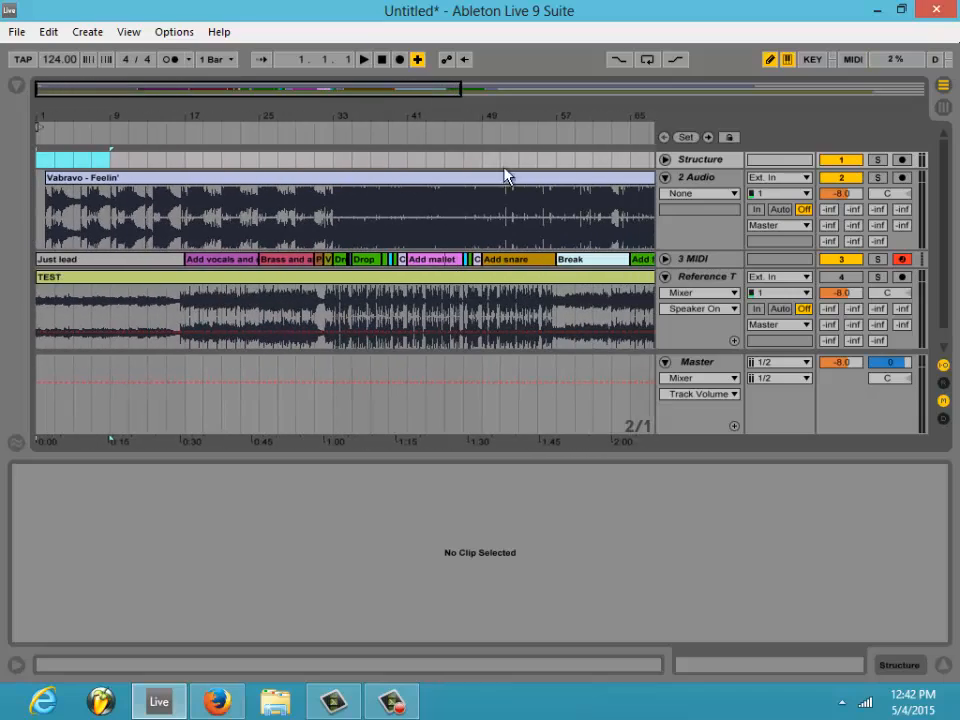
- Examine the TEST reference waveform against the labelled section clips, including the Fill clip at bar 39, and fold the Reference Track
click(476, 279)
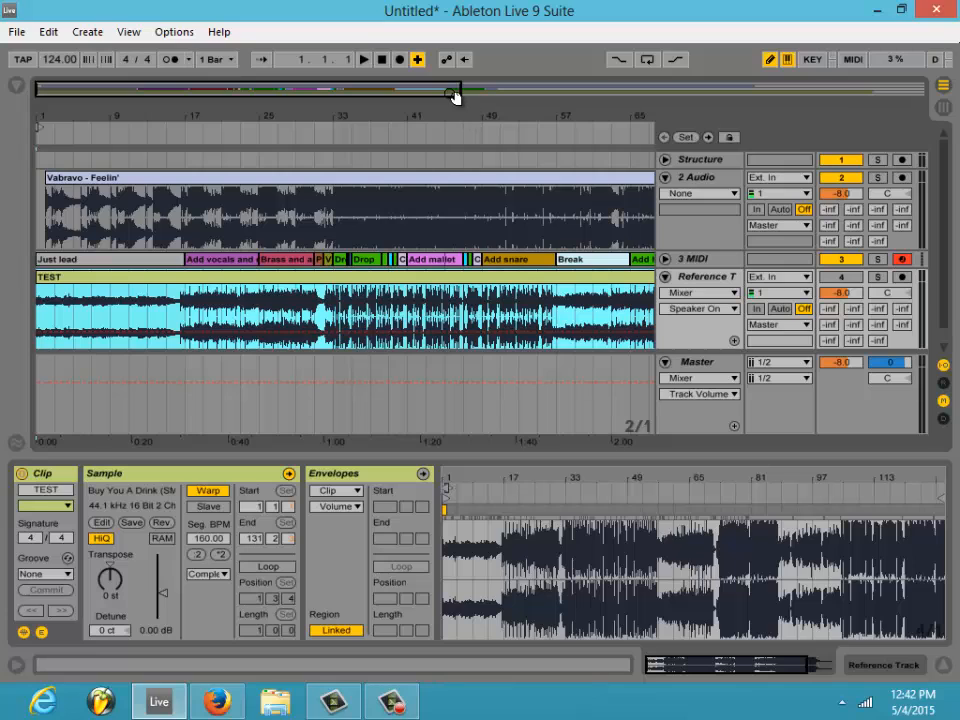
drag(452, 90, 551, 97)
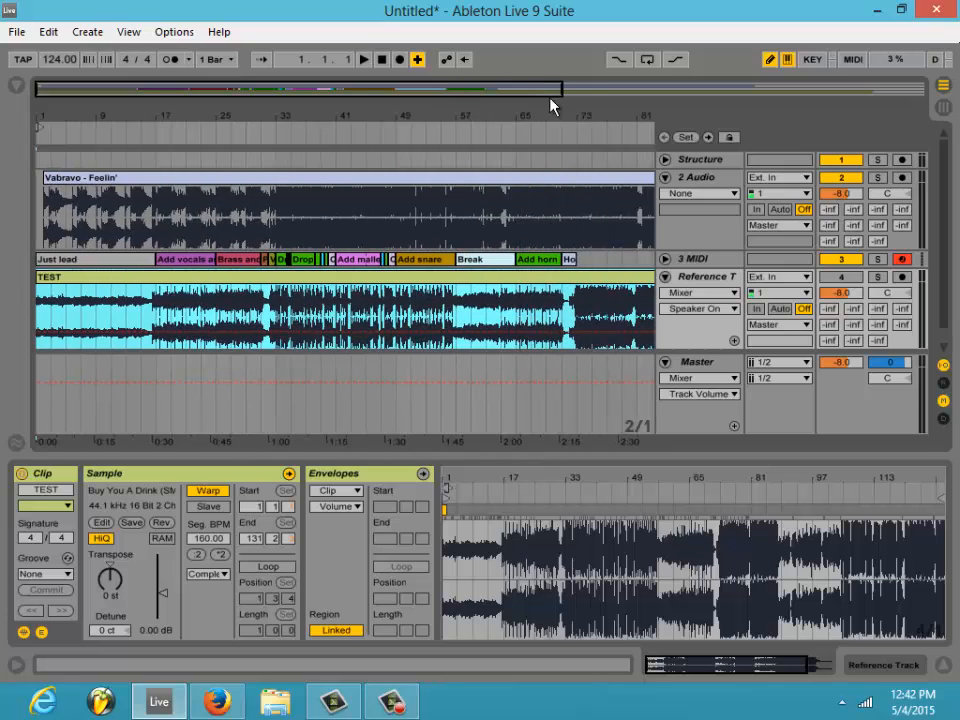
click(664, 278)
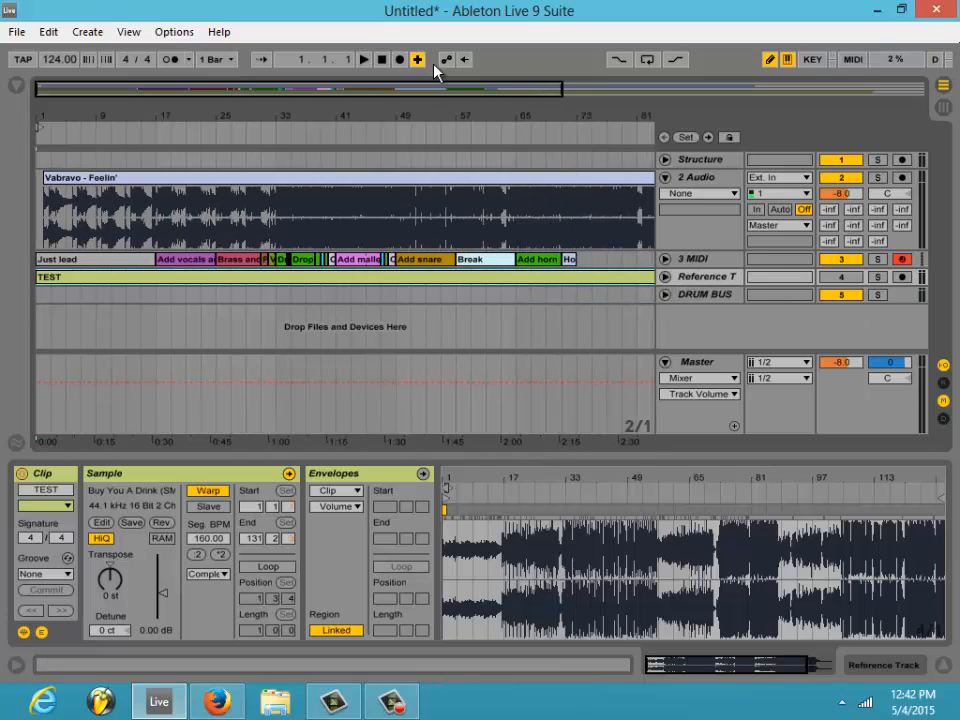
drag(493, 93, 493, 94)
click(665, 277)
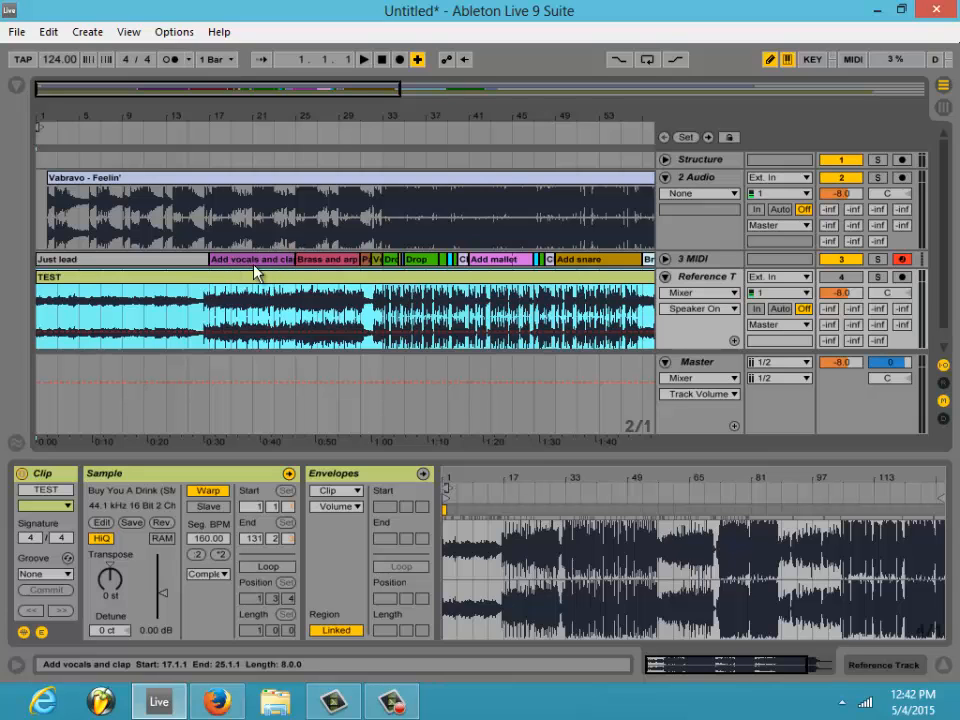
click(333, 105)
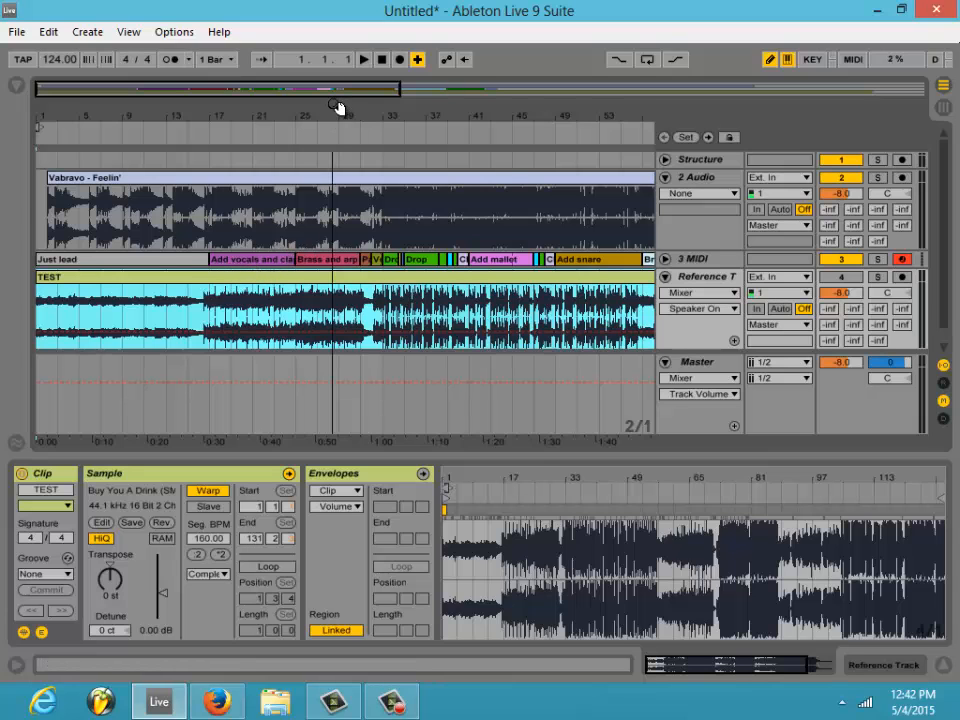
drag(338, 107, 638, 106)
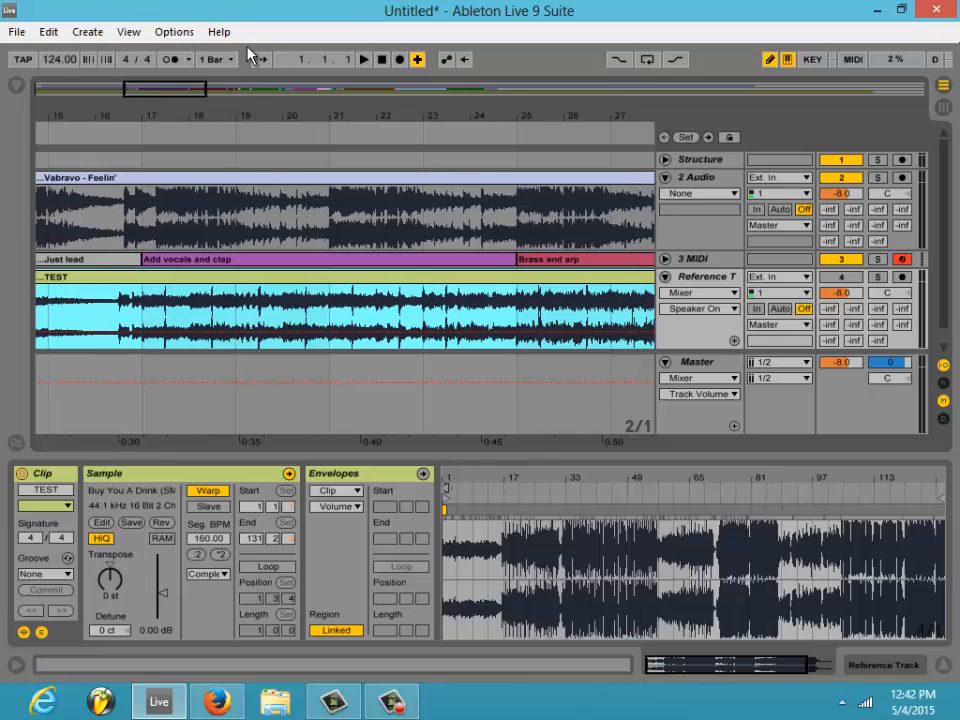
drag(197, 92, 279, 140)
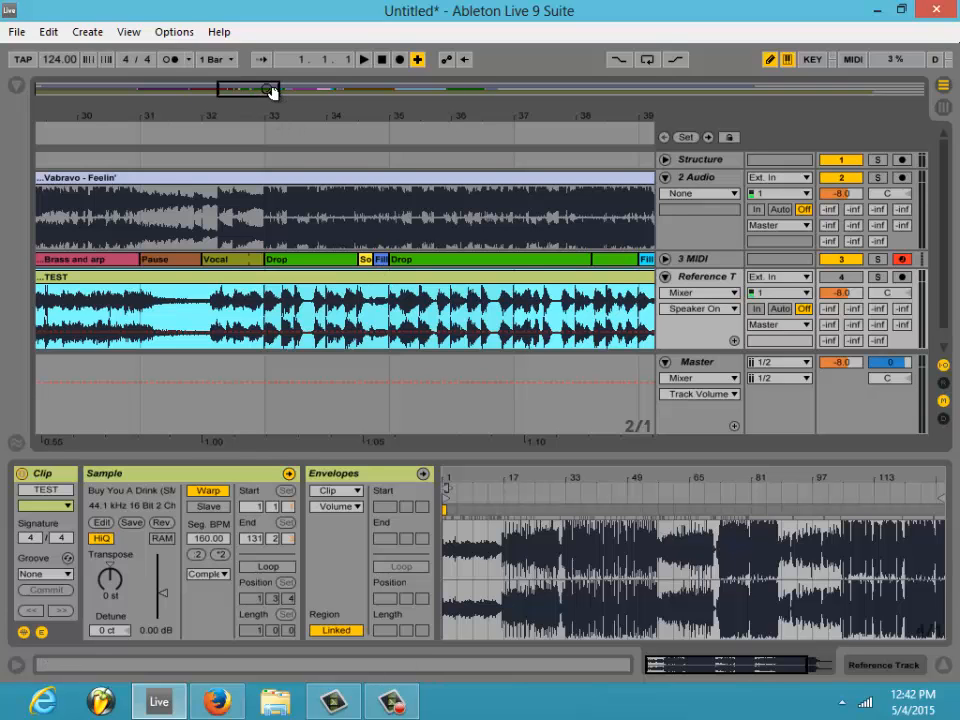
drag(272, 92, 316, 96)
click(306, 259)
scroll(326, 216, down, 1)
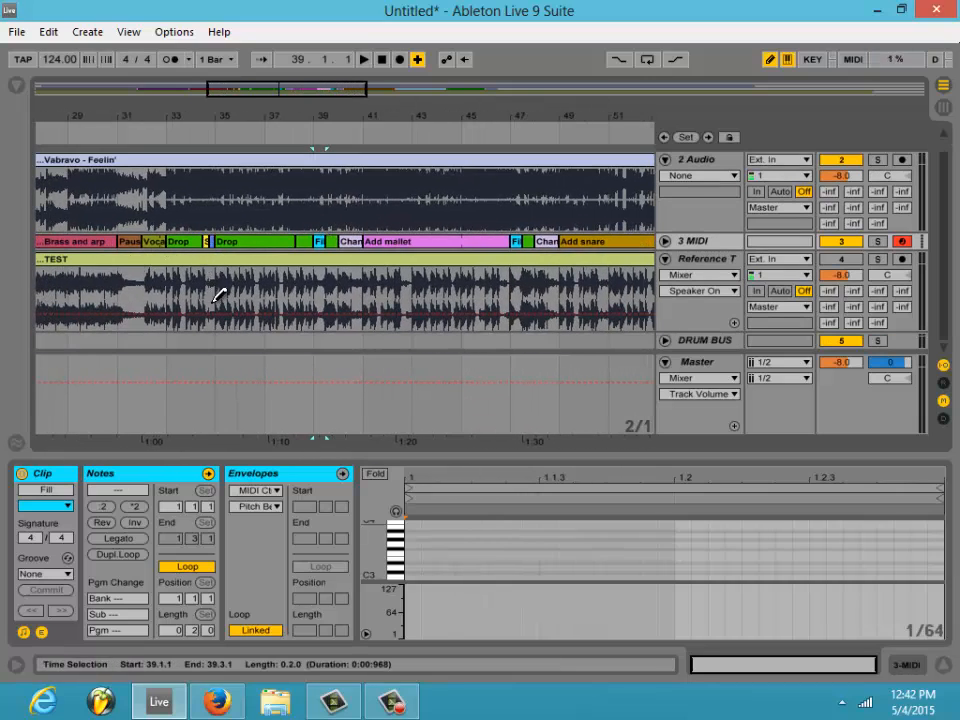
click(665, 260)
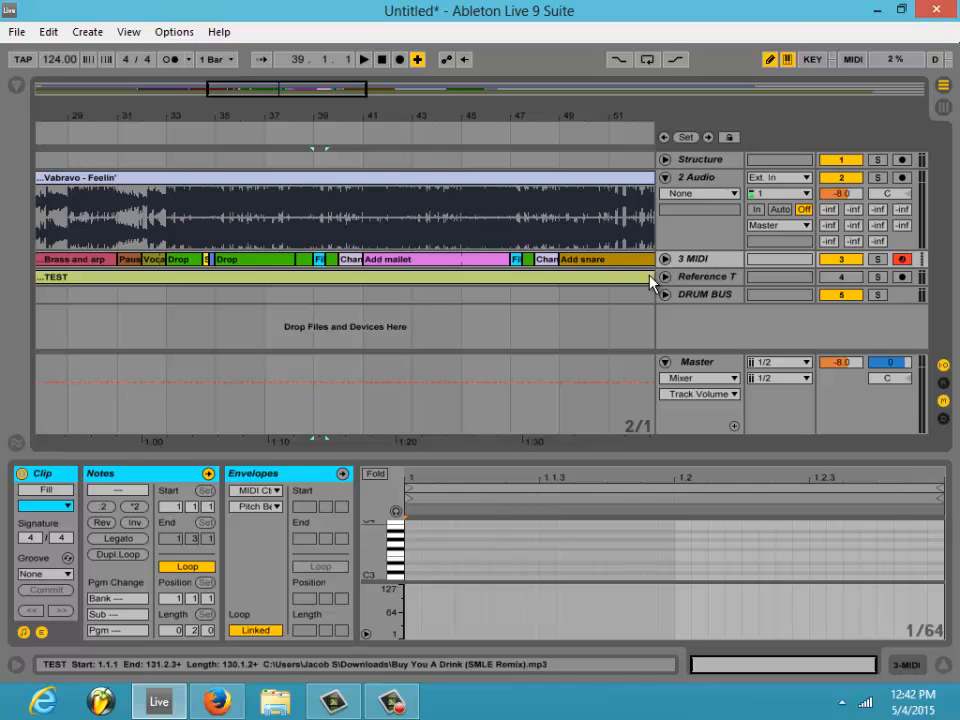
- Examine the Vabravo - Feelin' waveform alongside the section clips, from the lead intro through the break and horn sections
drag(332, 89, 341, 84)
click(38, 184)
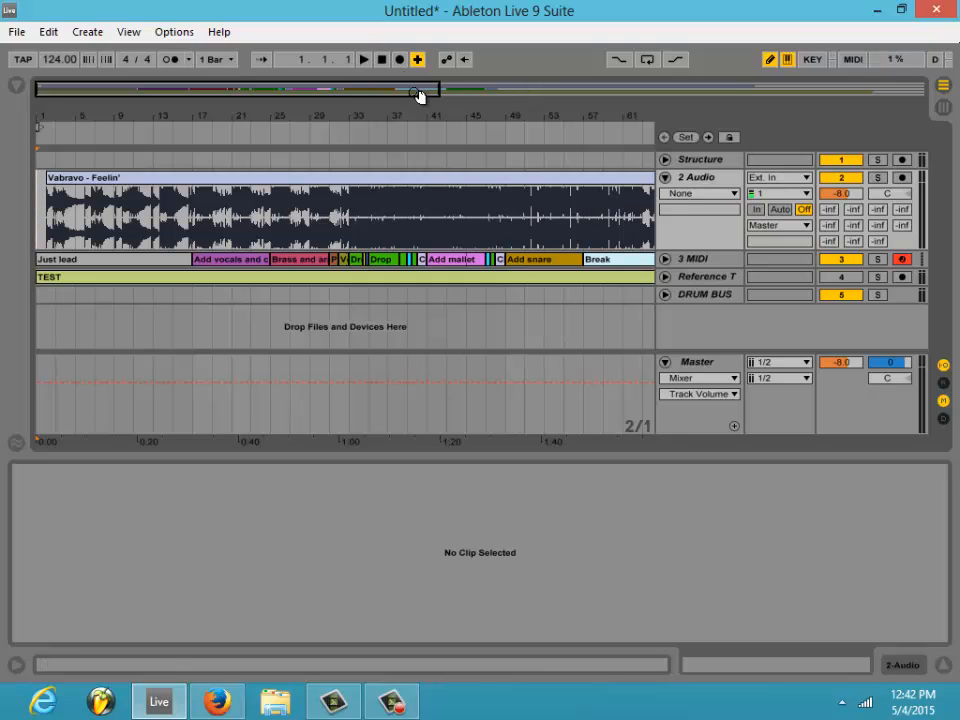
drag(424, 92, 418, 71)
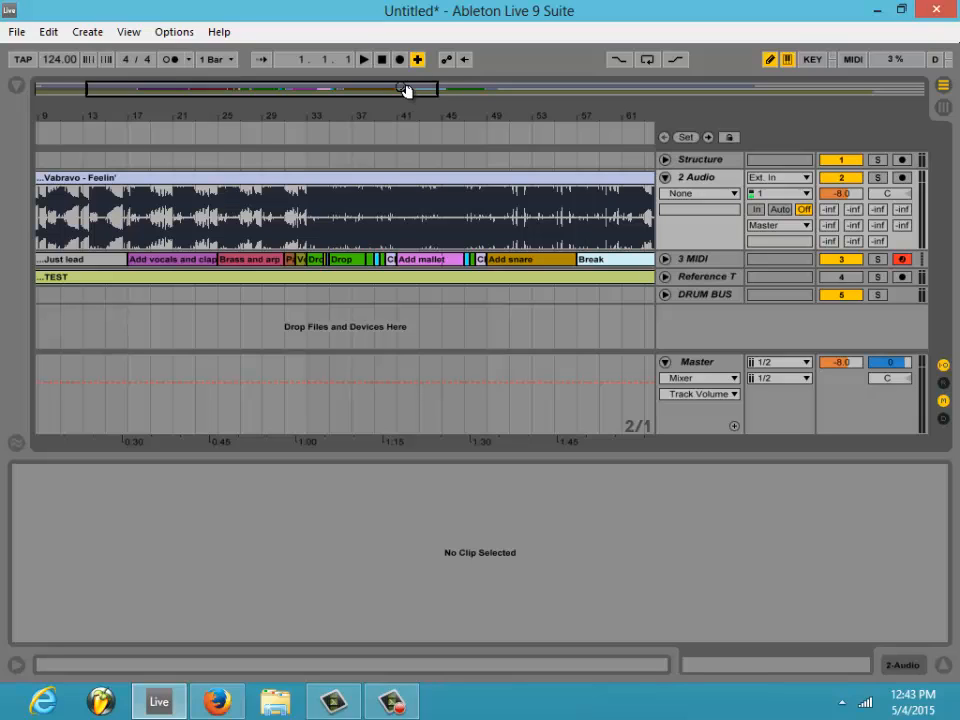
drag(407, 91, 326, 111)
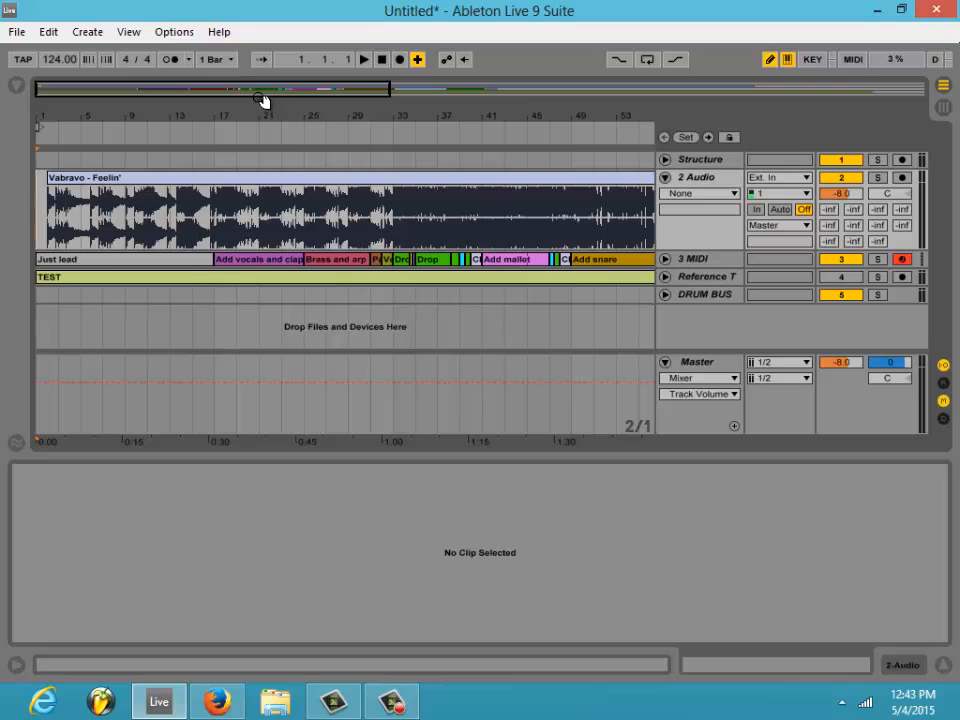
drag(265, 100, 296, 90)
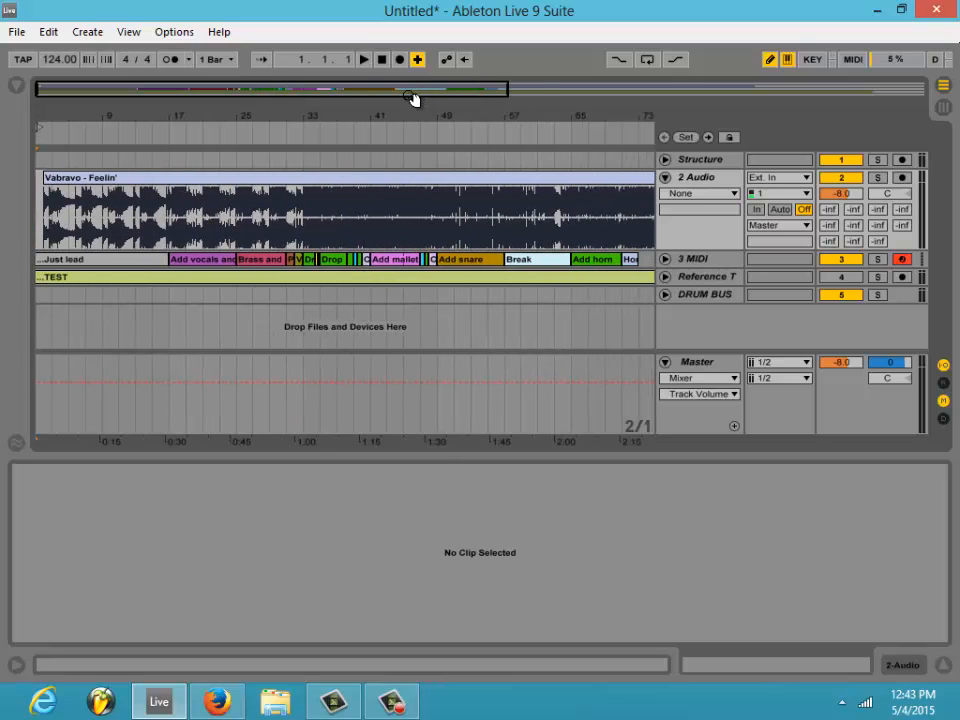
drag(422, 88, 77, 161)
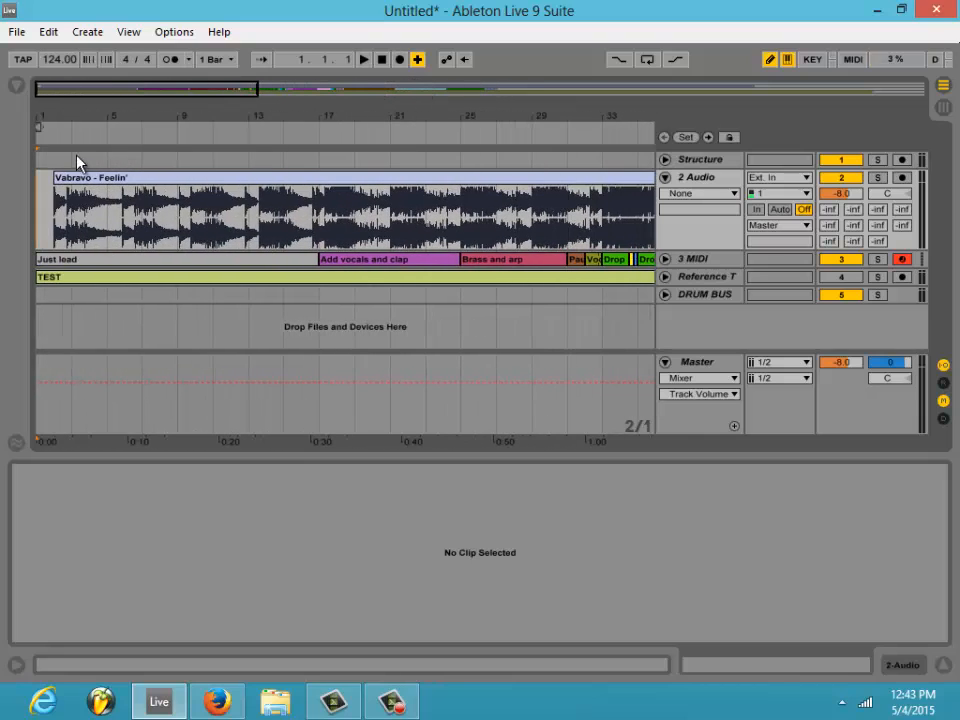
drag(142, 91, 146, 124)
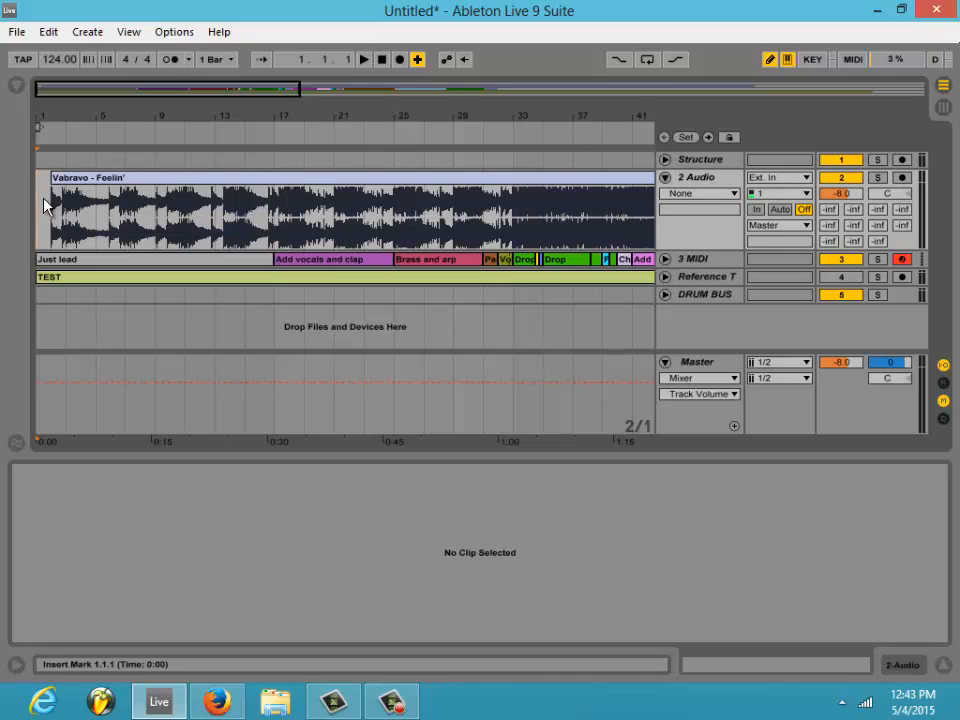
click(665, 159)
click(665, 159)
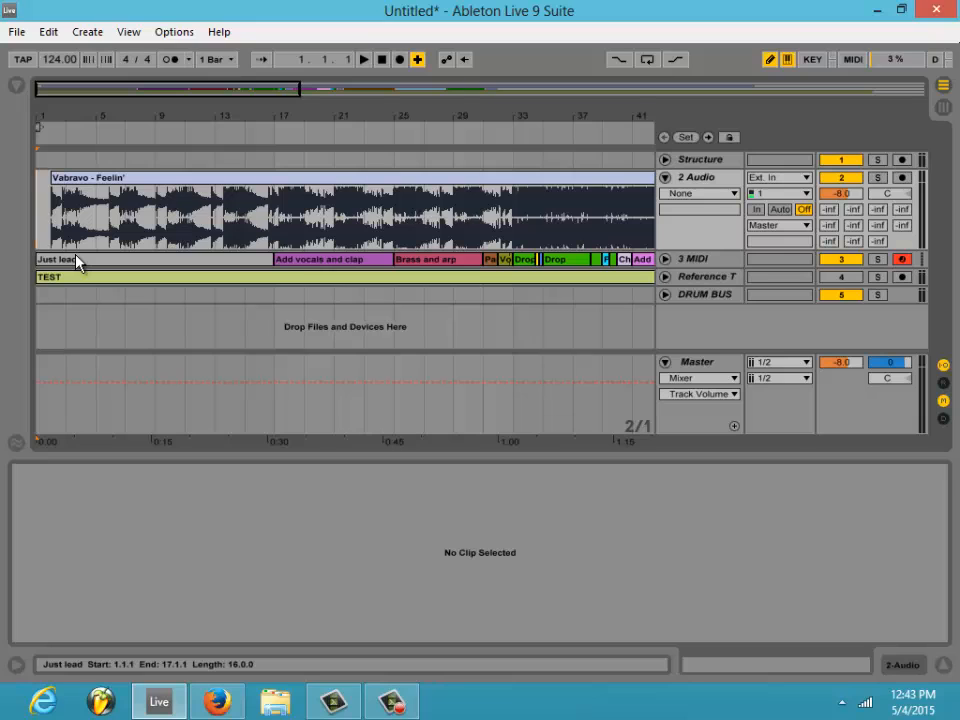
- Play the arrangement from the start and switch the fixed grid to 1/4 and back to 2 Bars
key(space)
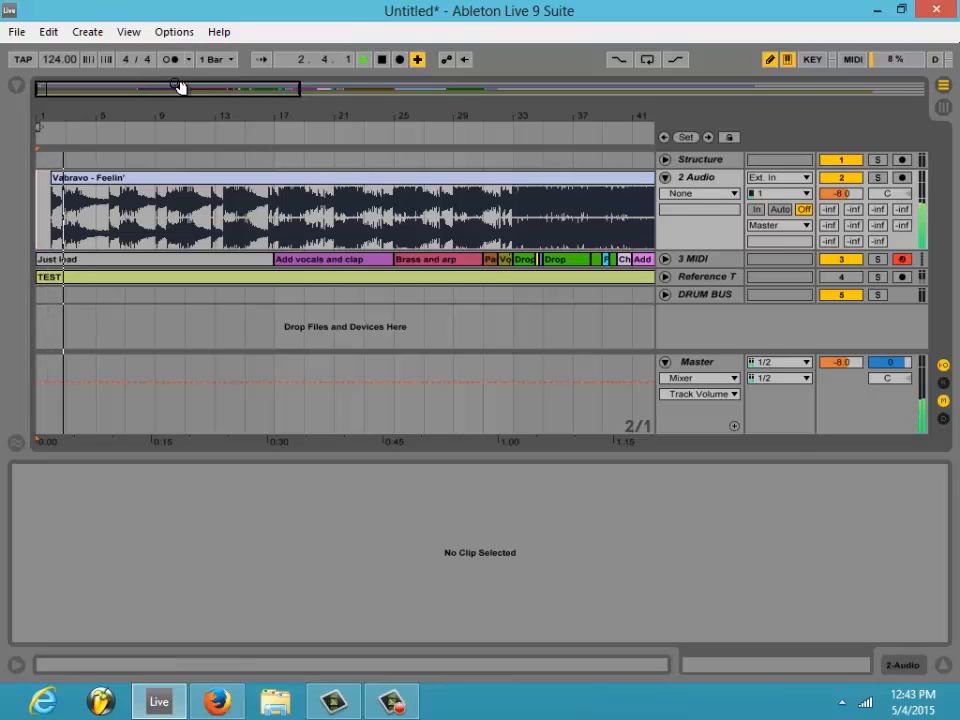
drag(180, 87, 178, 80)
right_click(184, 160)
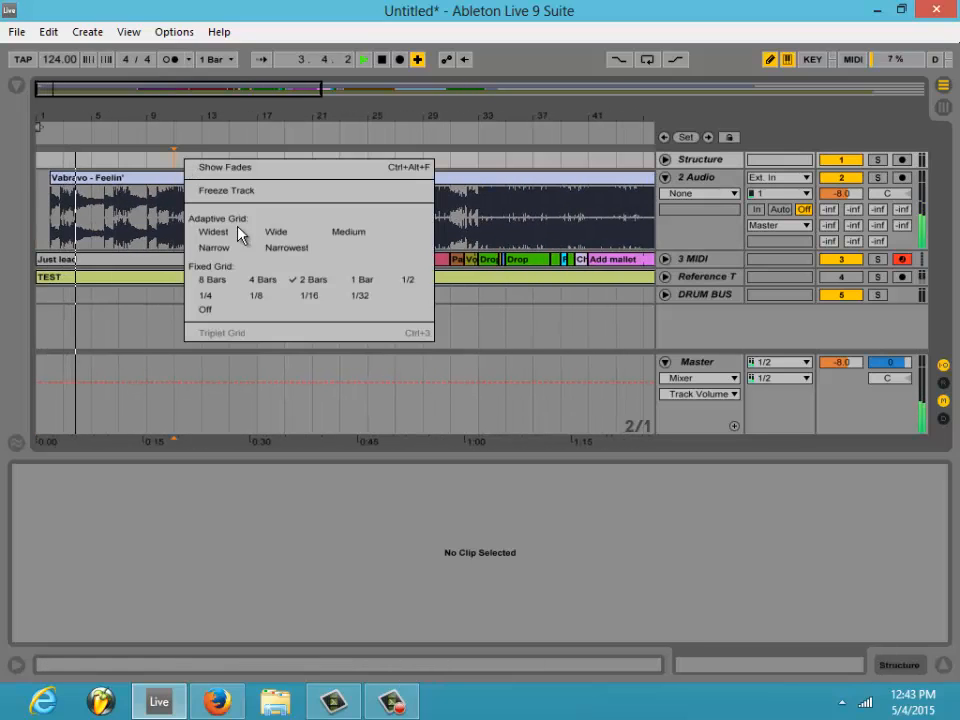
click(207, 295)
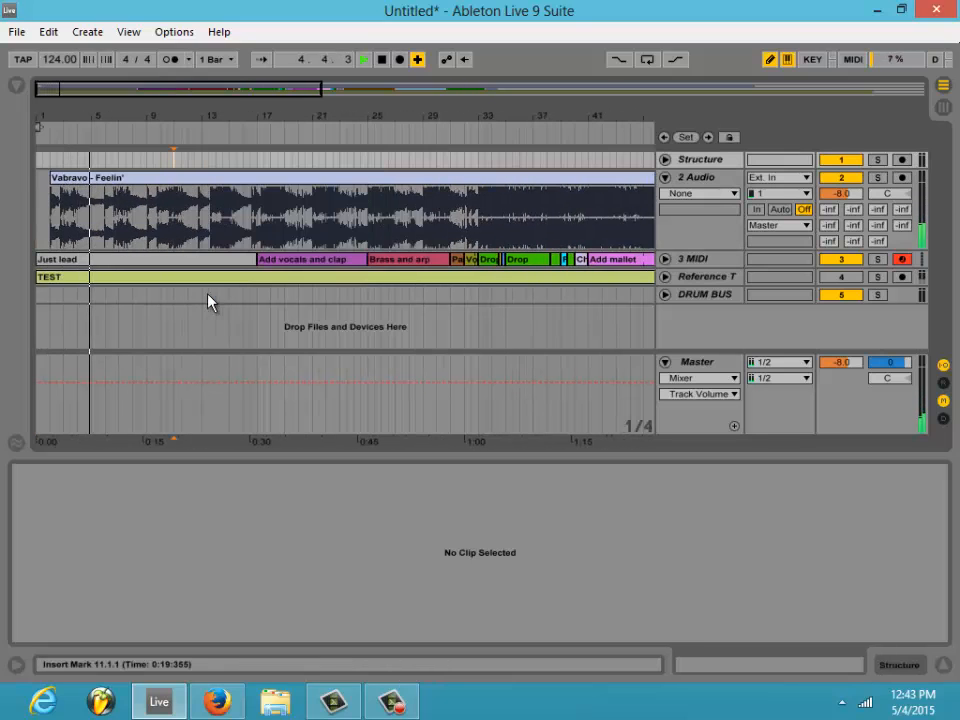
right_click(223, 161)
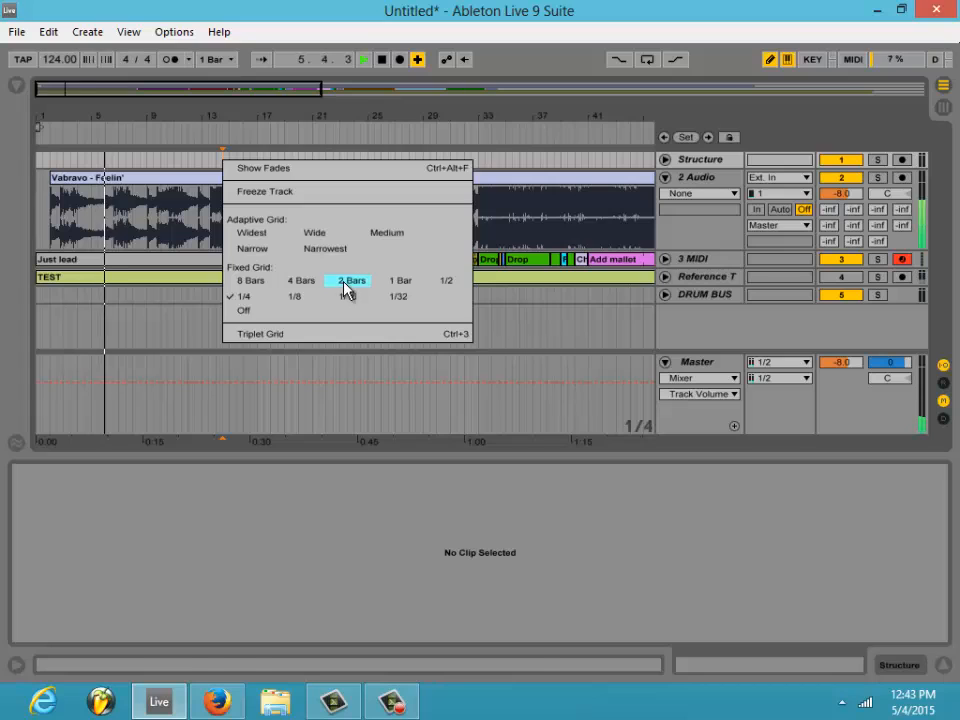
click(347, 288)
- Set the arrangement's fixed grid to 1/4 and stop playback
right_click(182, 164)
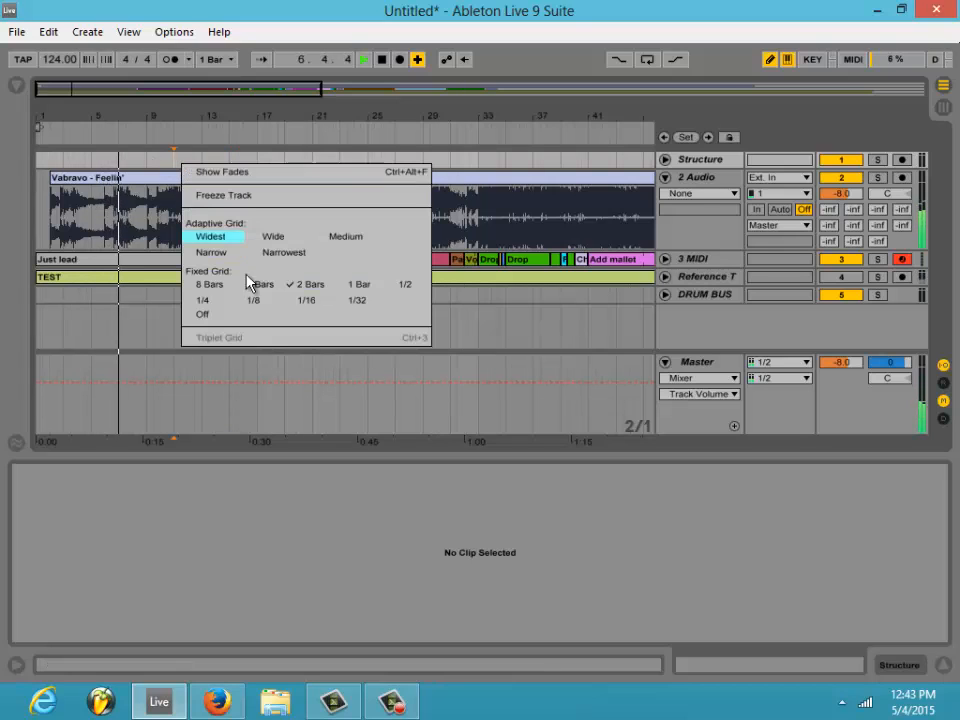
click(205, 300)
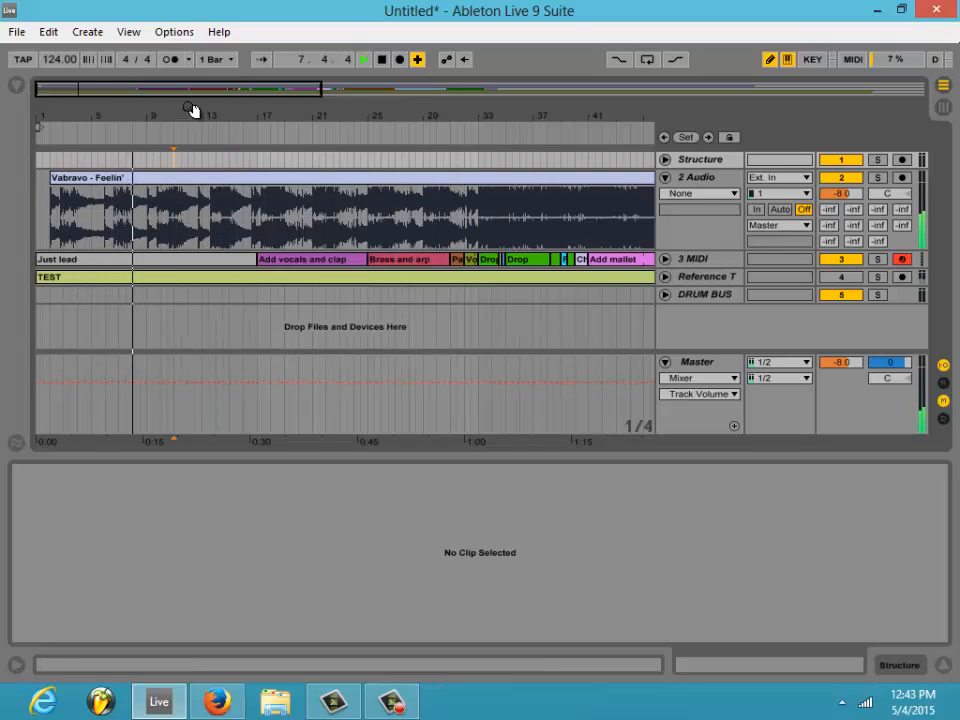
drag(193, 109, 68, 106)
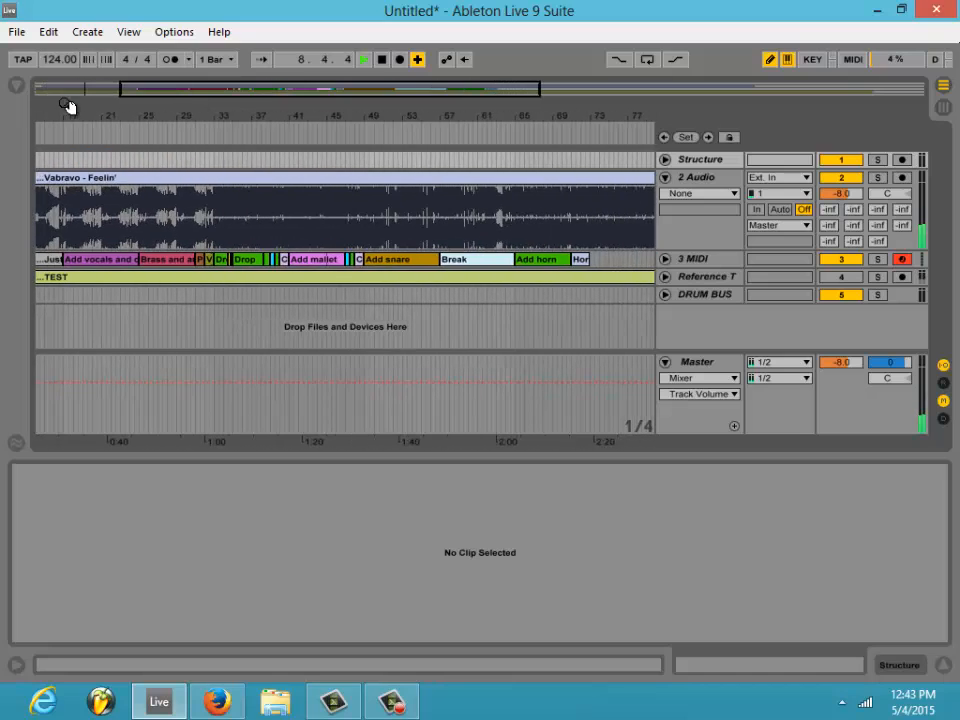
drag(190, 94, 188, 94)
key(space)
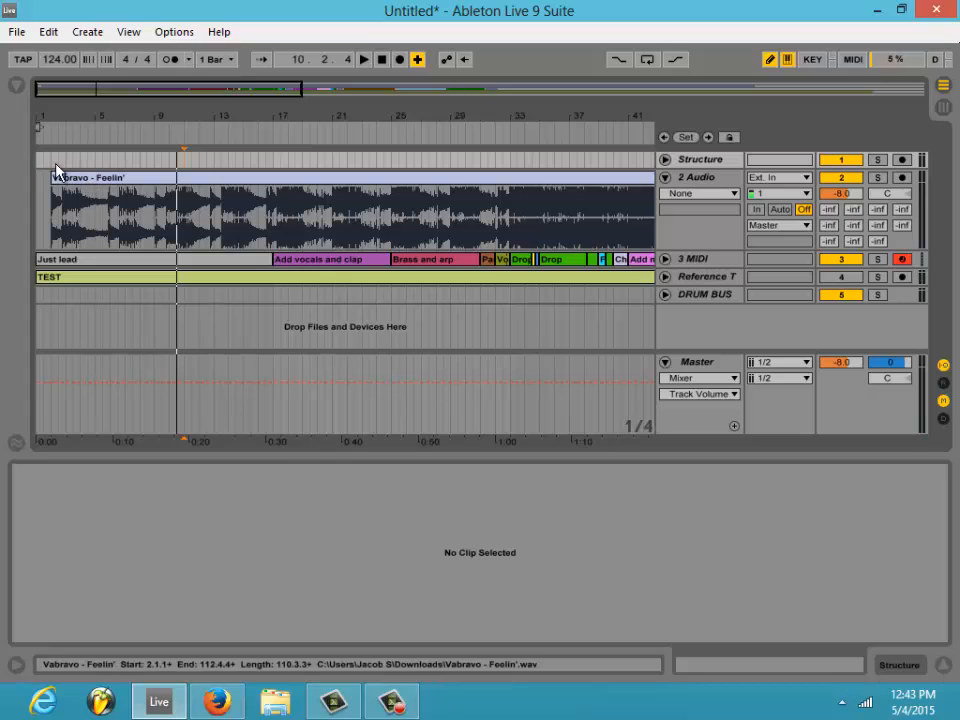
- Move the Vabravo - Feelin' clip one bar earlier to start at 1.1.1, and briefly play it from the beginning
click(88, 160)
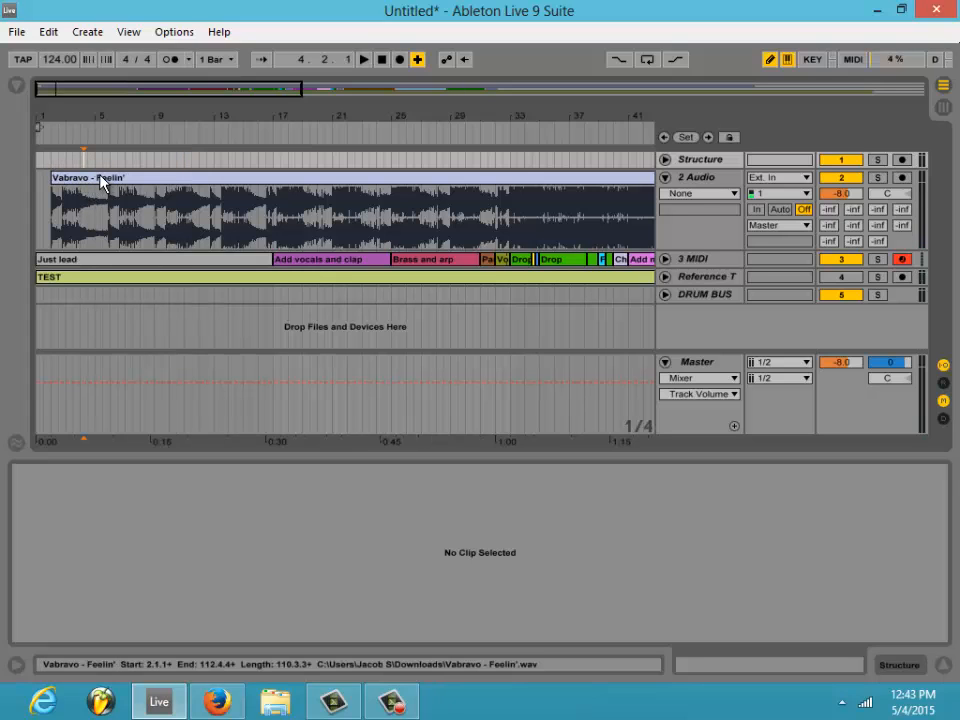
drag(93, 180, 78, 181)
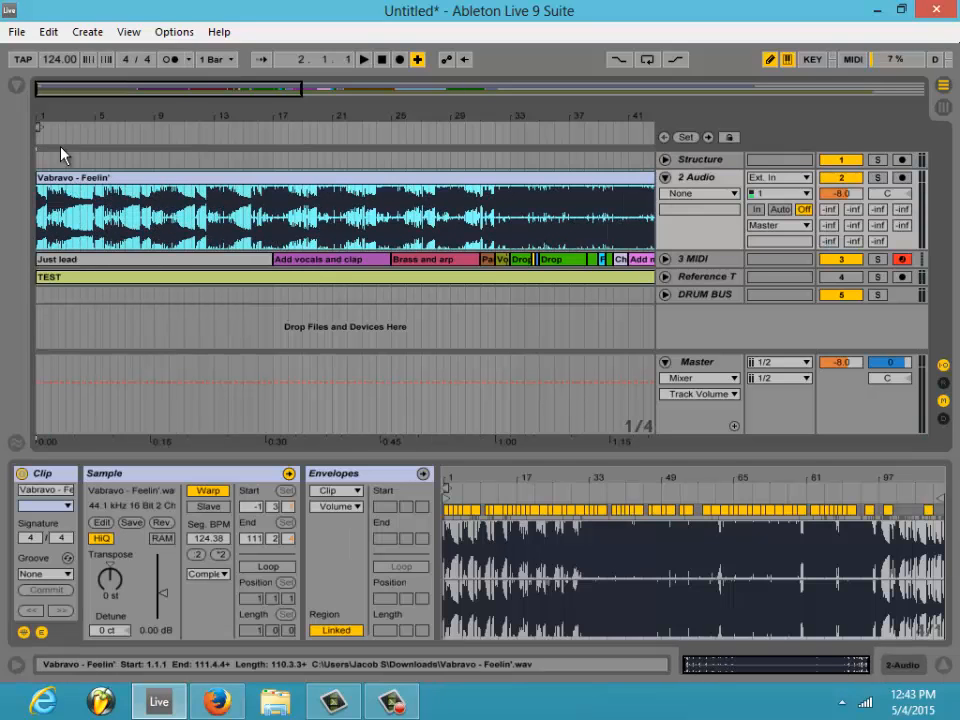
drag(267, 89, 268, 92)
key(space)
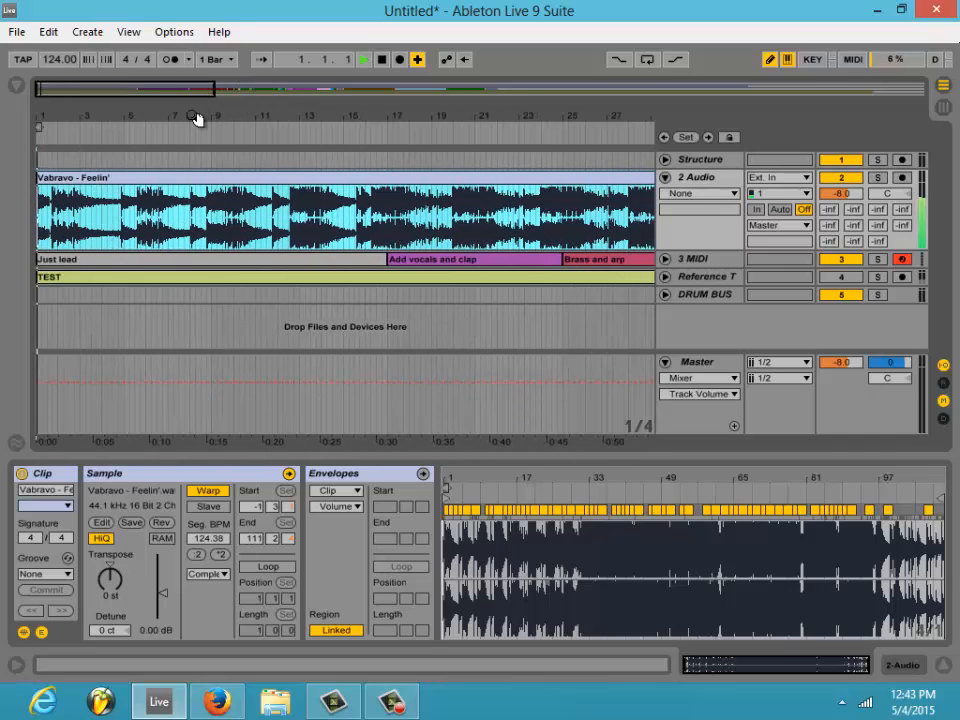
key(space)
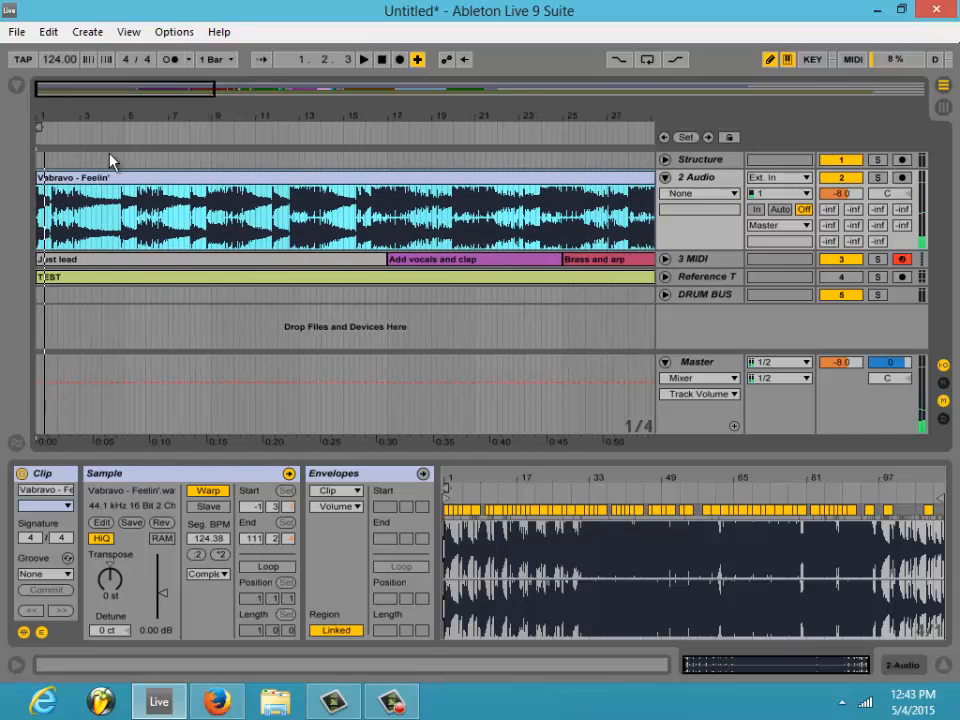
- Set the fixed grid to 2 Bars and select the range from 1.1.1 to 9.1.1 on the Structure track
click(214, 158)
right_click(222, 157)
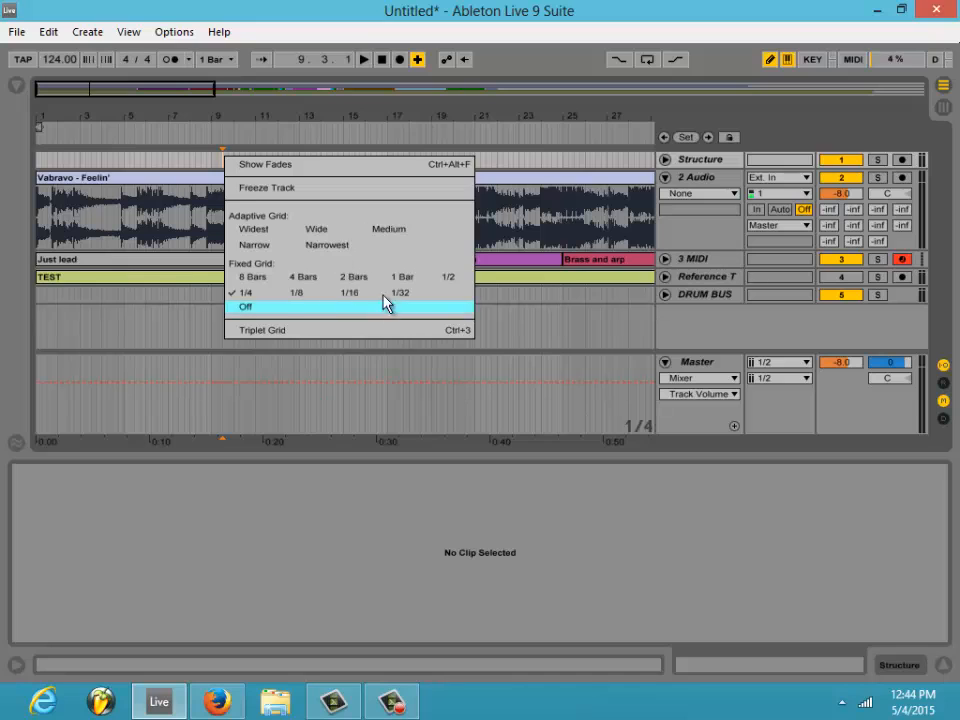
click(196, 136)
right_click(221, 160)
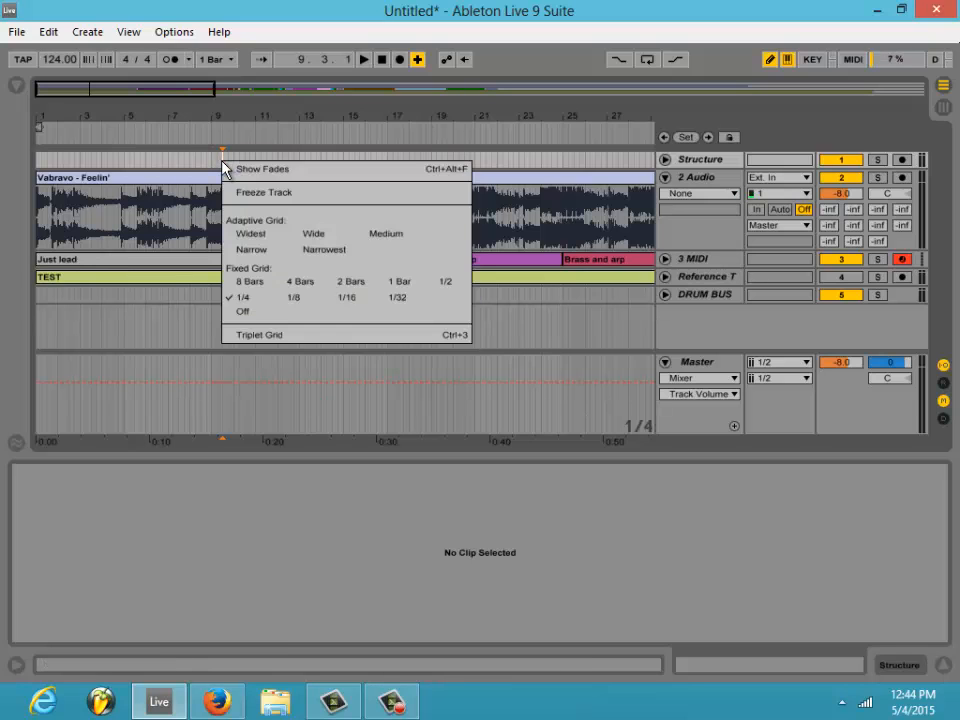
click(335, 280)
drag(214, 161, 75, 139)
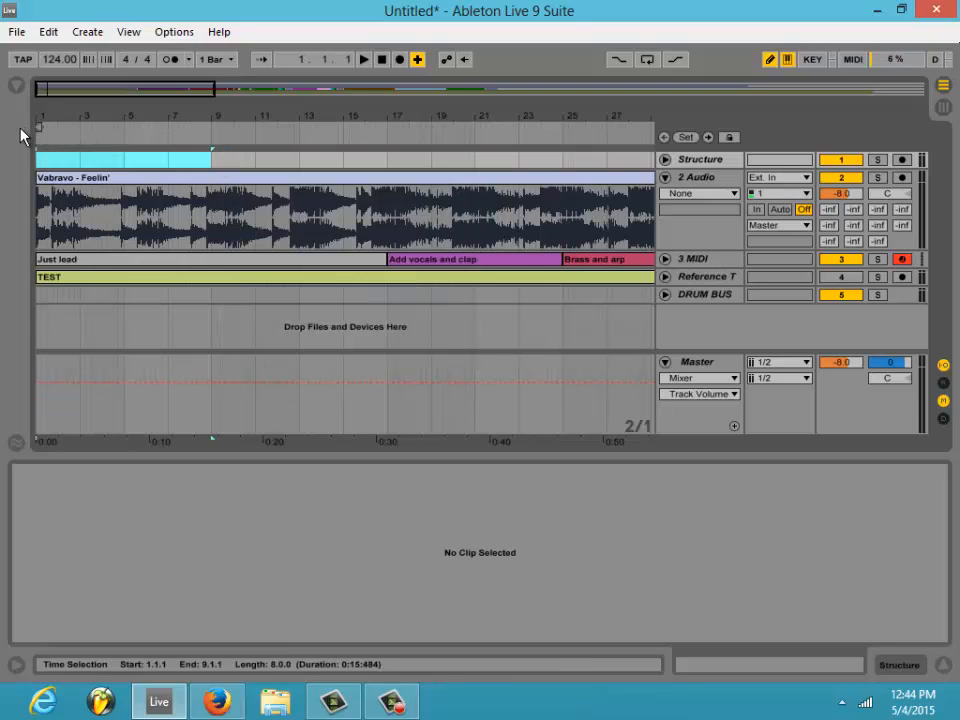
- Insert a new MIDI track directly below the Structure track
right_click(96, 158)
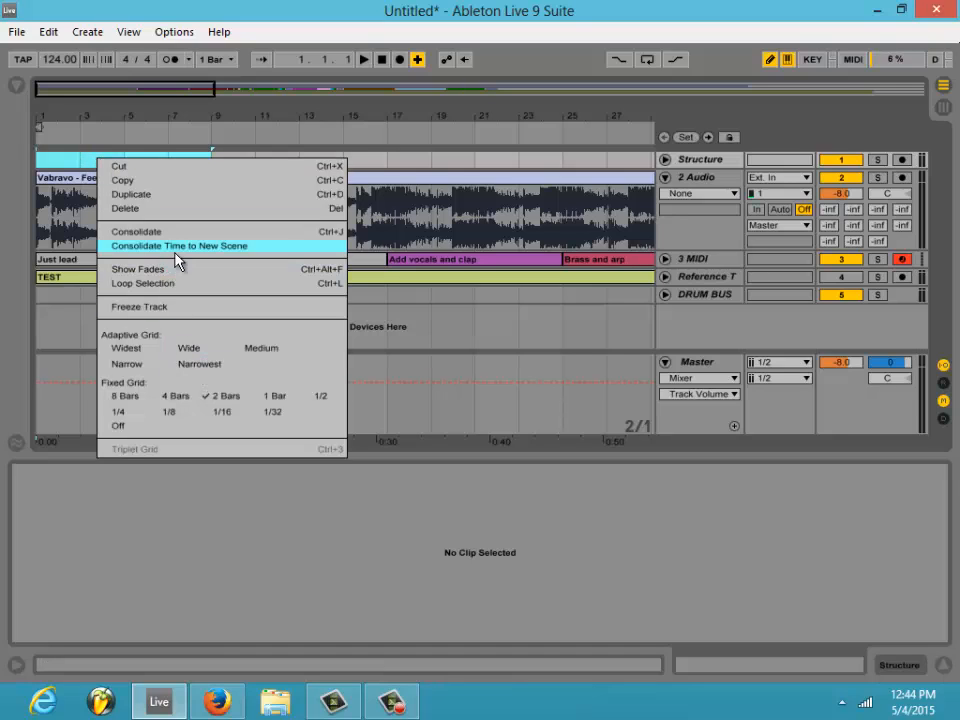
right_click(89, 160)
right_click(65, 162)
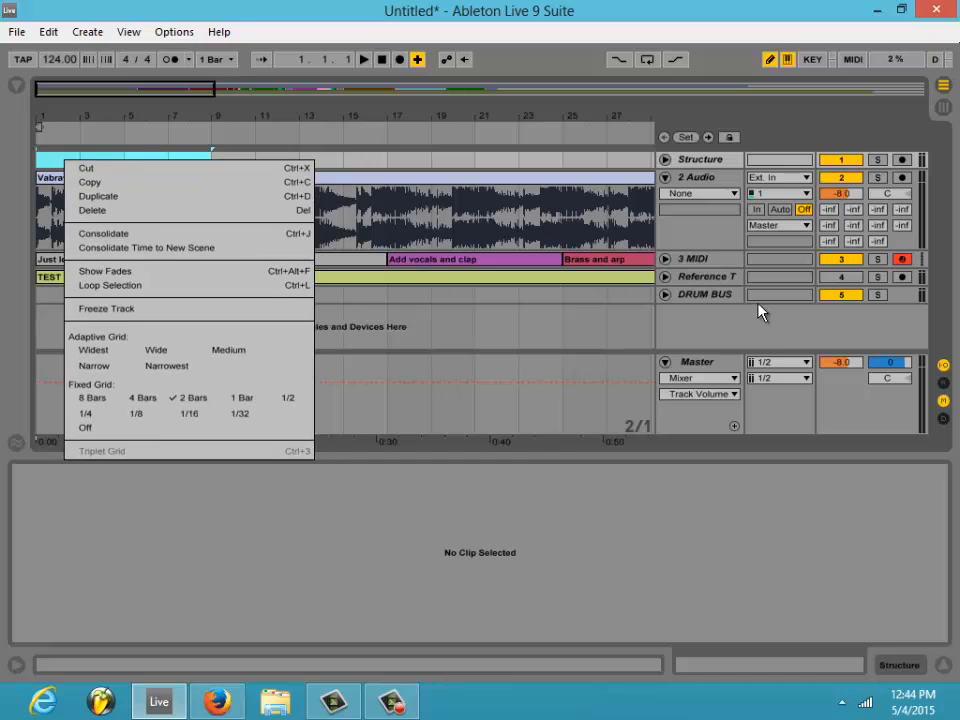
right_click(690, 168)
click(688, 290)
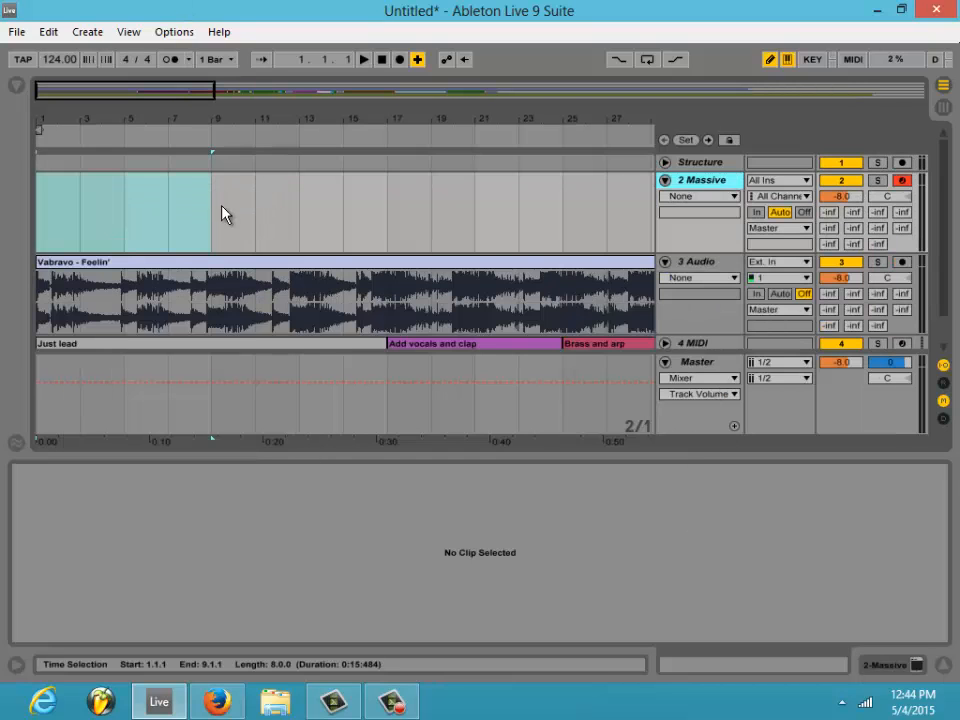
- Insert a MIDI clip from 1.1.1 to 9.1.1 on the new MIDI track and name it Piano chords
drag(216, 206, 56, 192)
right_click(56, 192)
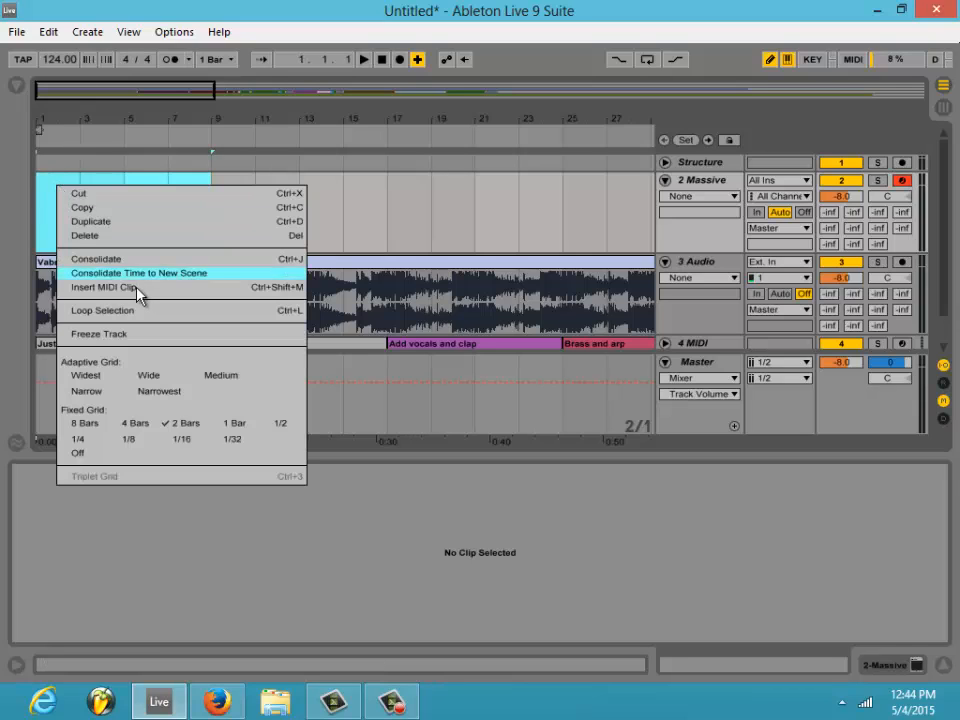
click(137, 293)
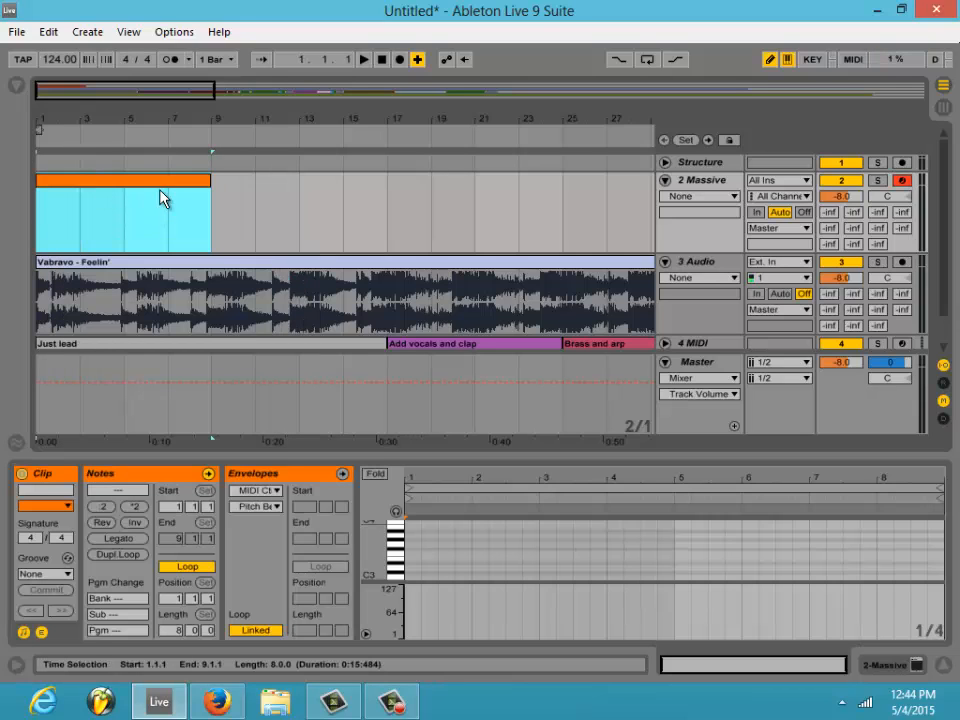
key(ctrl+r)
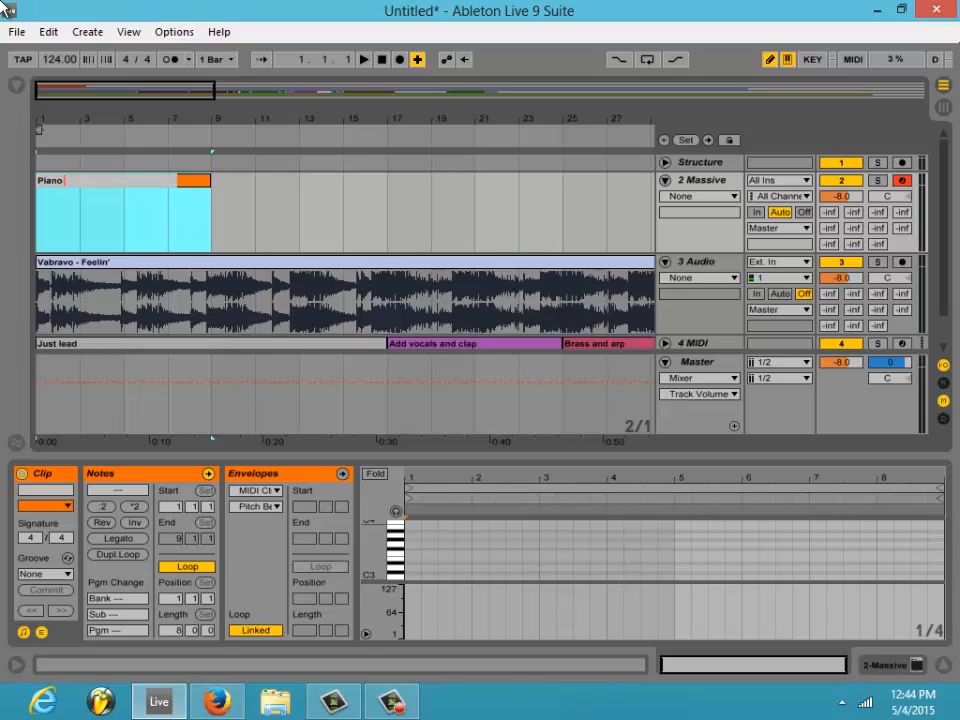
text(Piano chords)
key(Return)
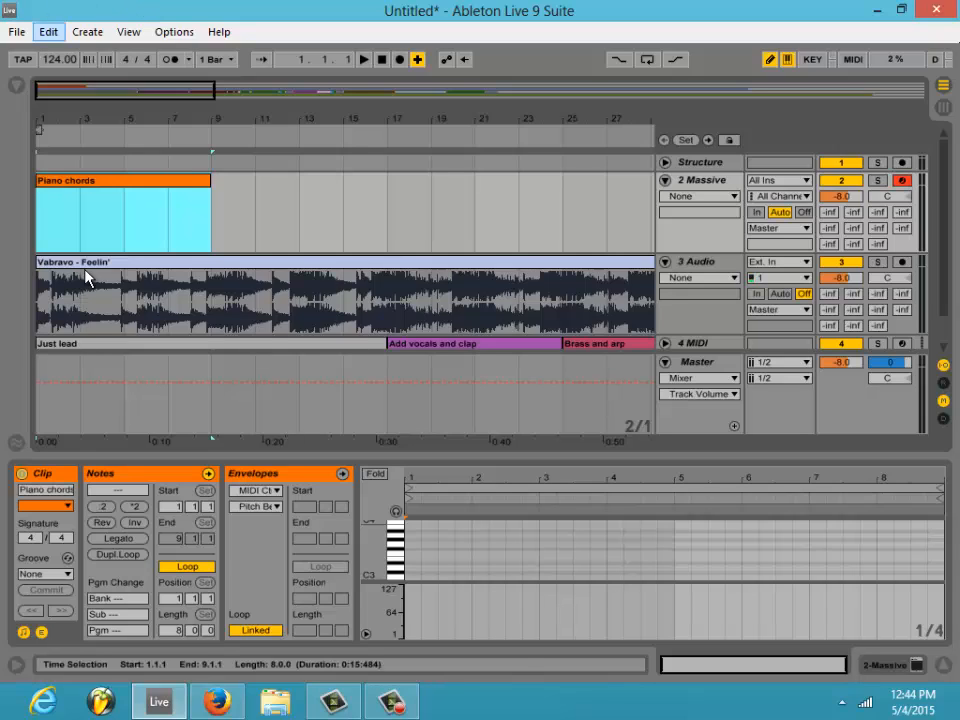
- Re-enable warping on the Vabravo - Feelin' clip keeping its current timing, and set its segment BPM to 127.00
drag(200, 97, 317, 255)
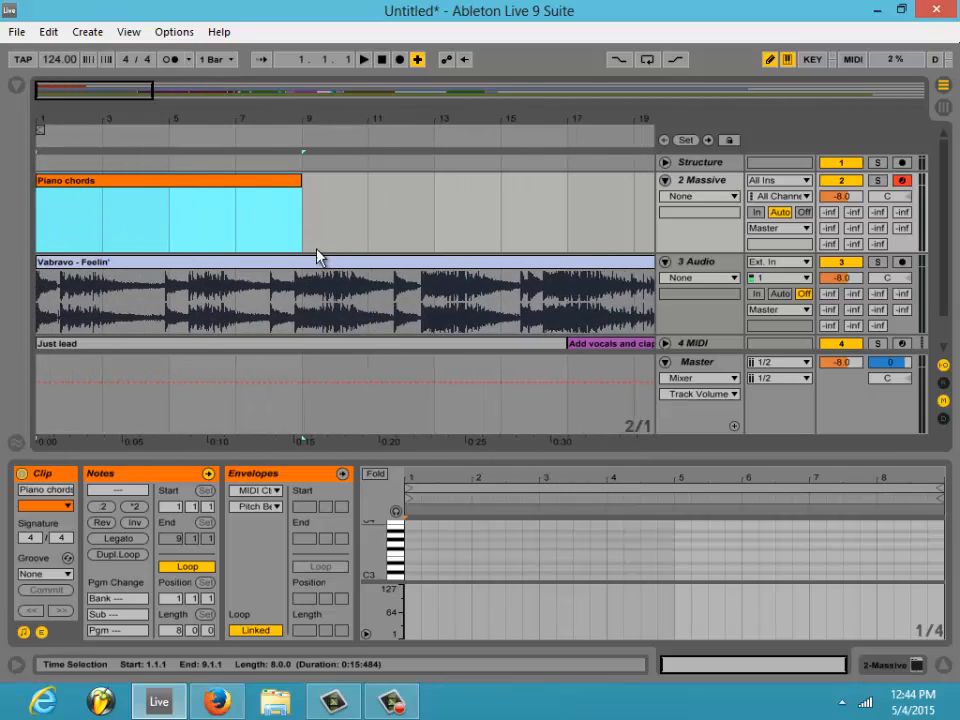
click(307, 222)
click(296, 265)
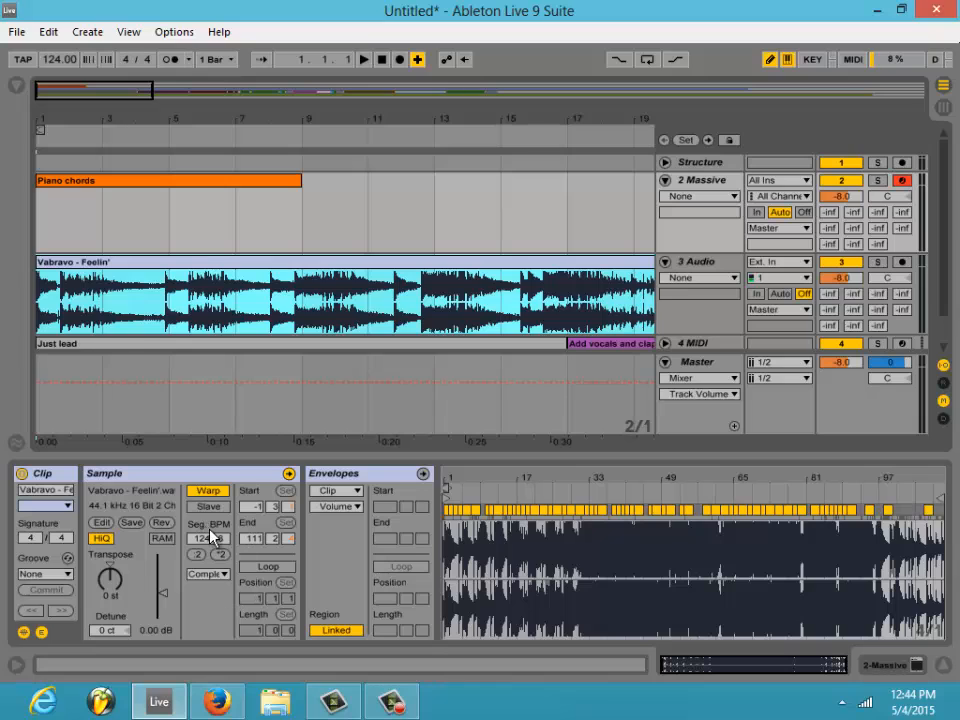
drag(212, 534, 212, 536)
click(217, 491)
click(217, 491)
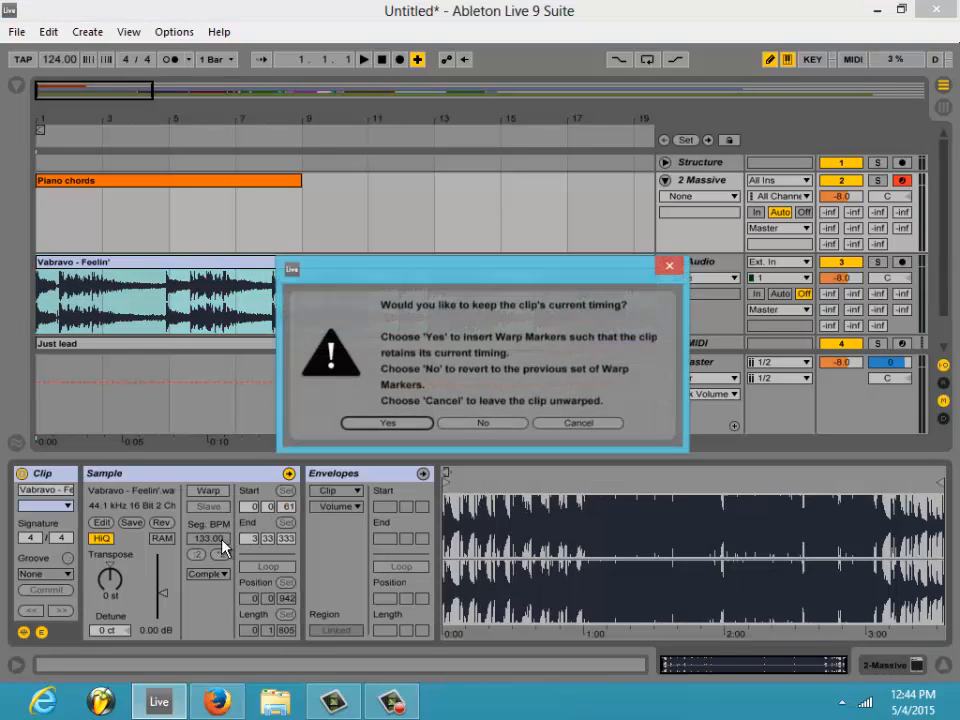
click(398, 422)
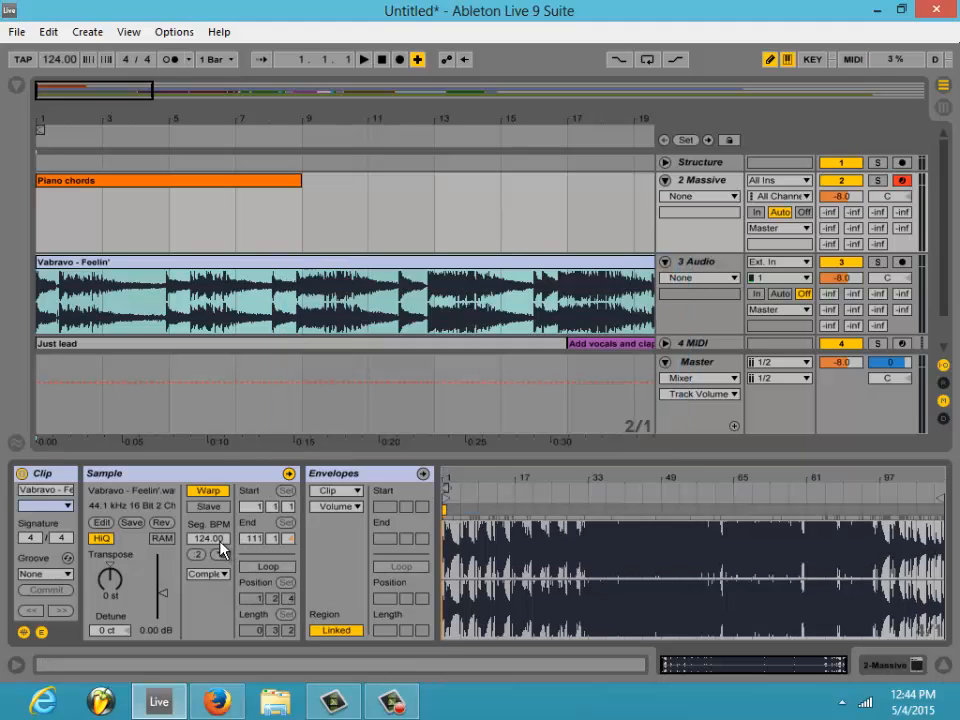
drag(213, 537, 216, 538)
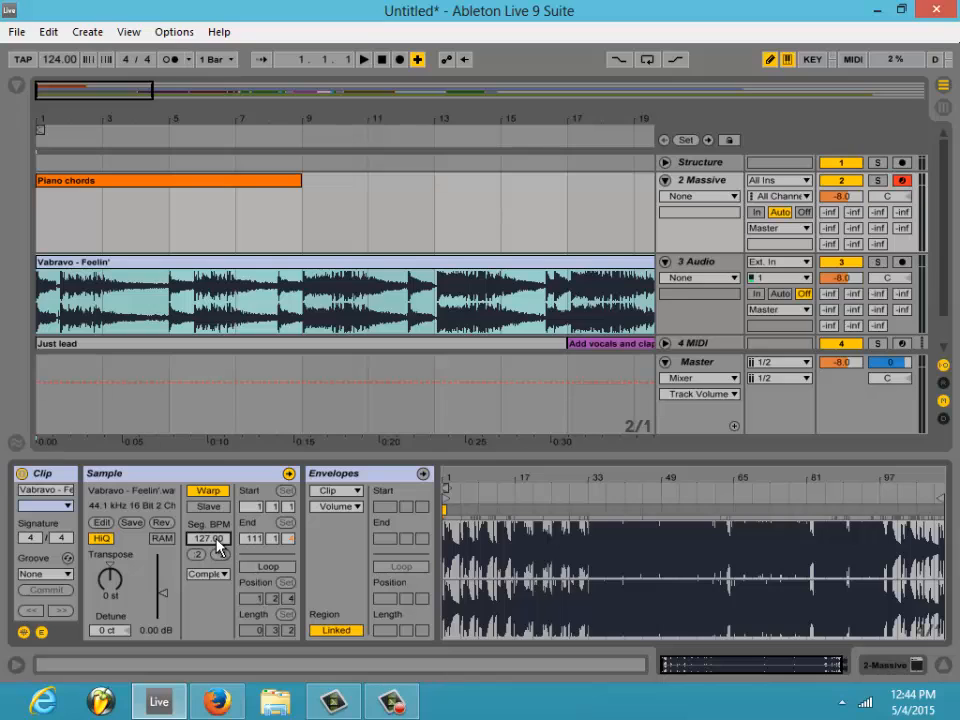
- Briefly play the arrangement from 9.1.1, at the end of the Piano chords clip
click(299, 183)
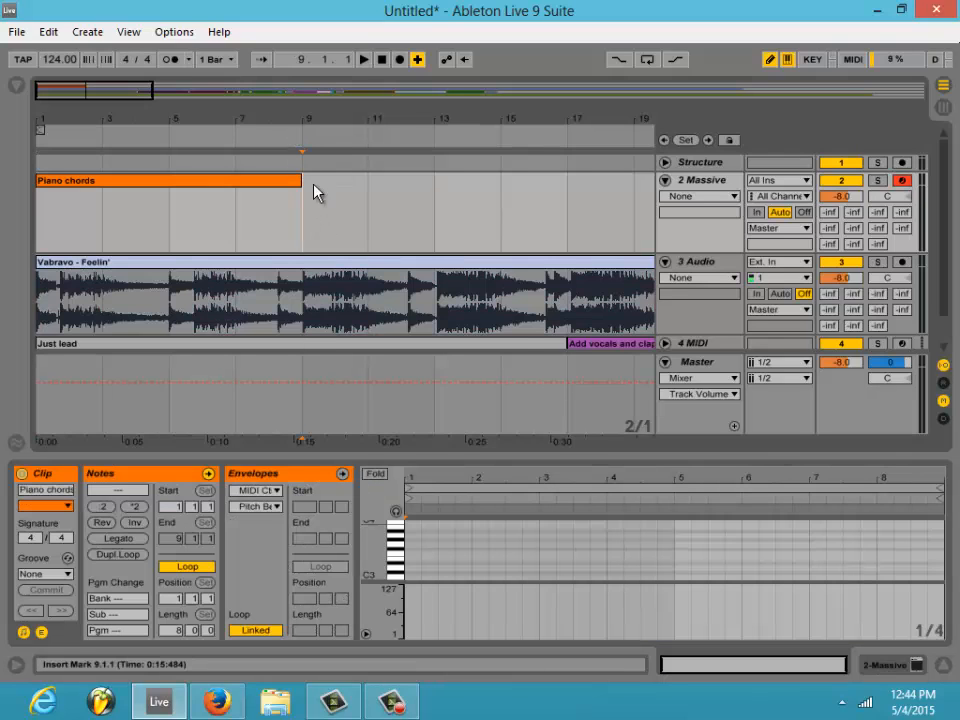
key(space)
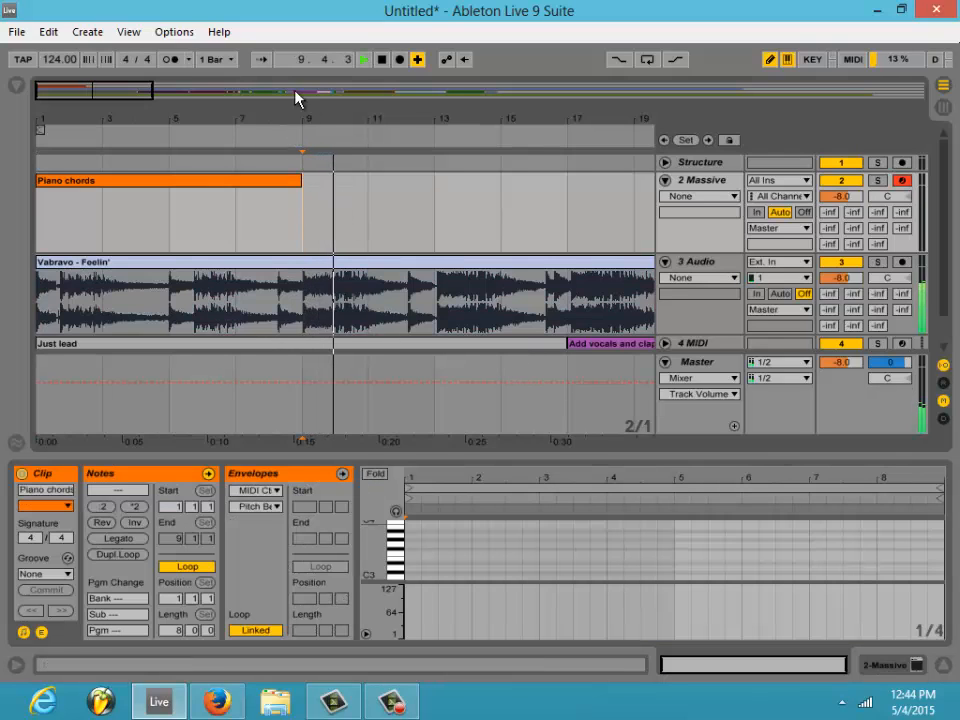
drag(130, 91, 127, 86)
key(space)
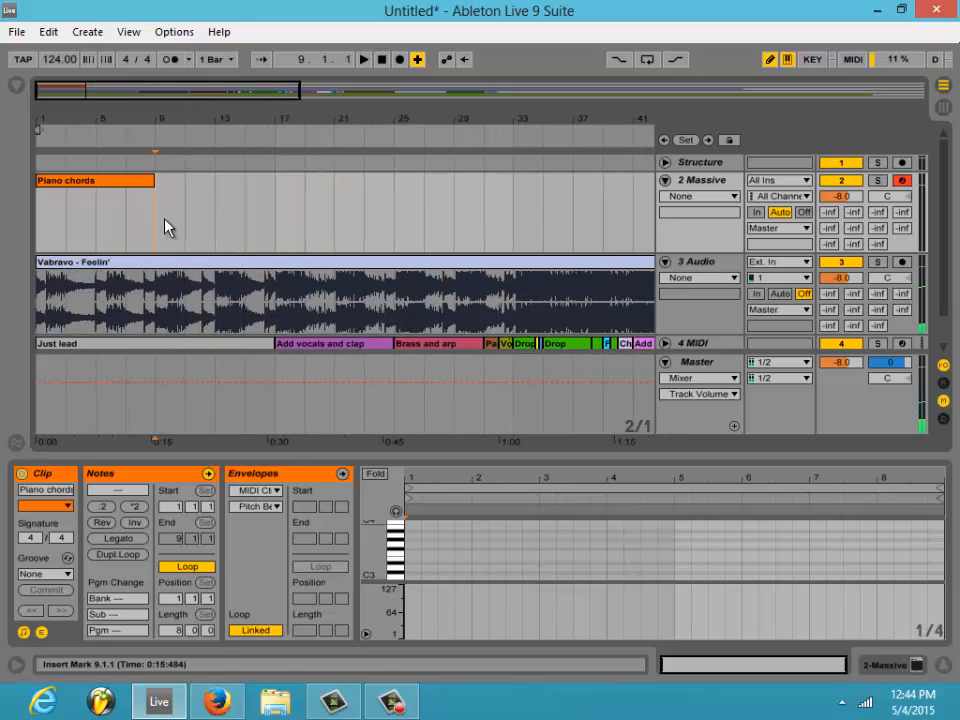
- Insert a MIDI clip from 9.1.1 to 17.1.1 on the 2 Massive track and name it Introduce sax
drag(165, 227, 276, 234)
right_click(241, 197)
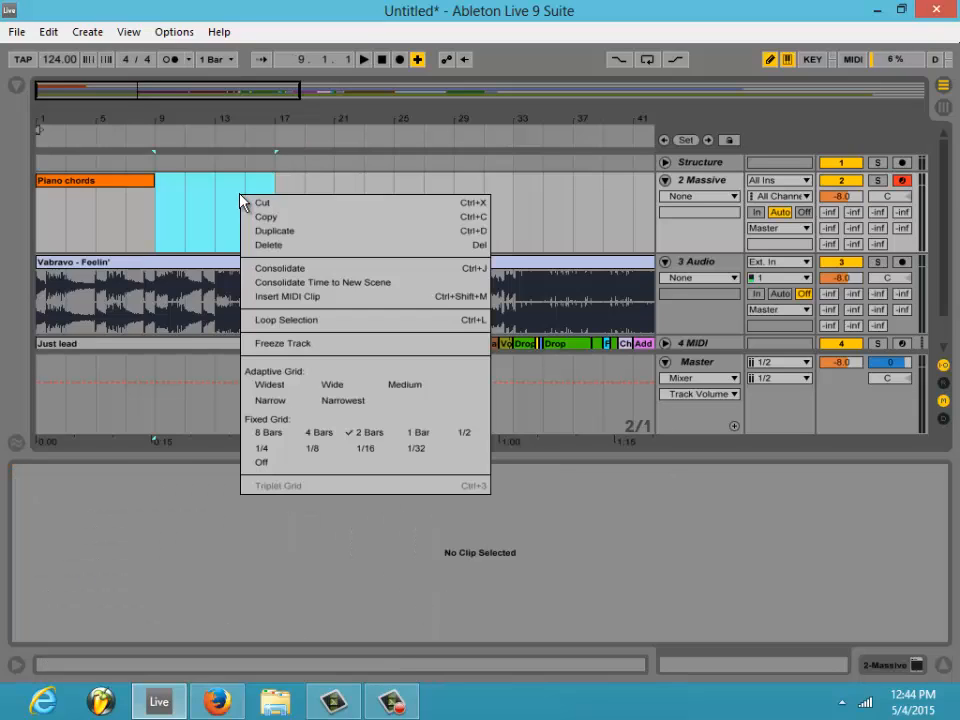
click(294, 297)
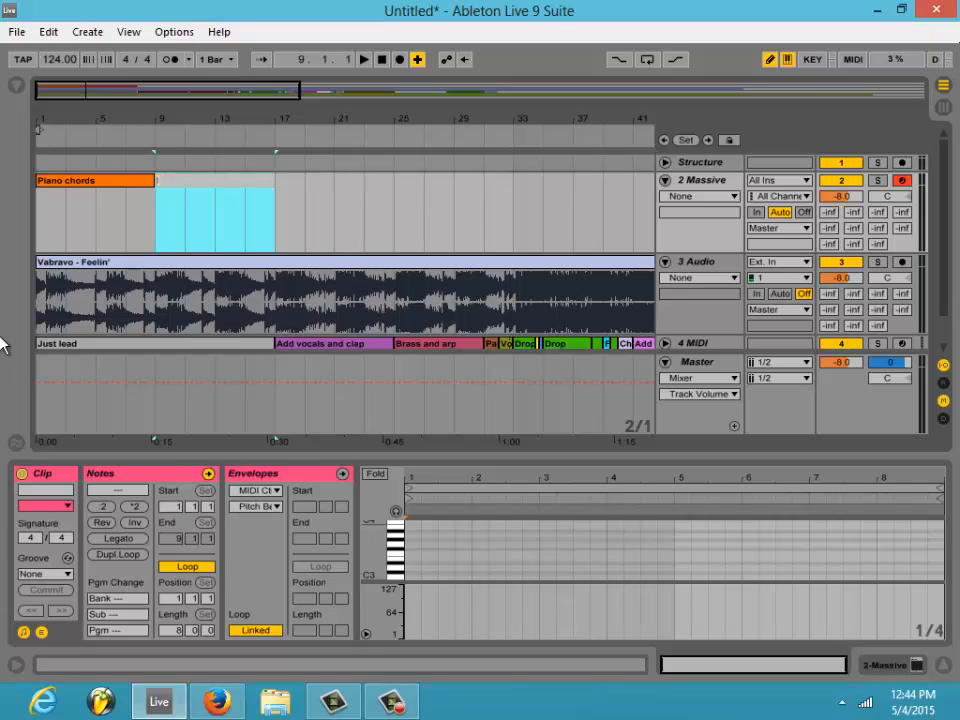
text(duce sax)
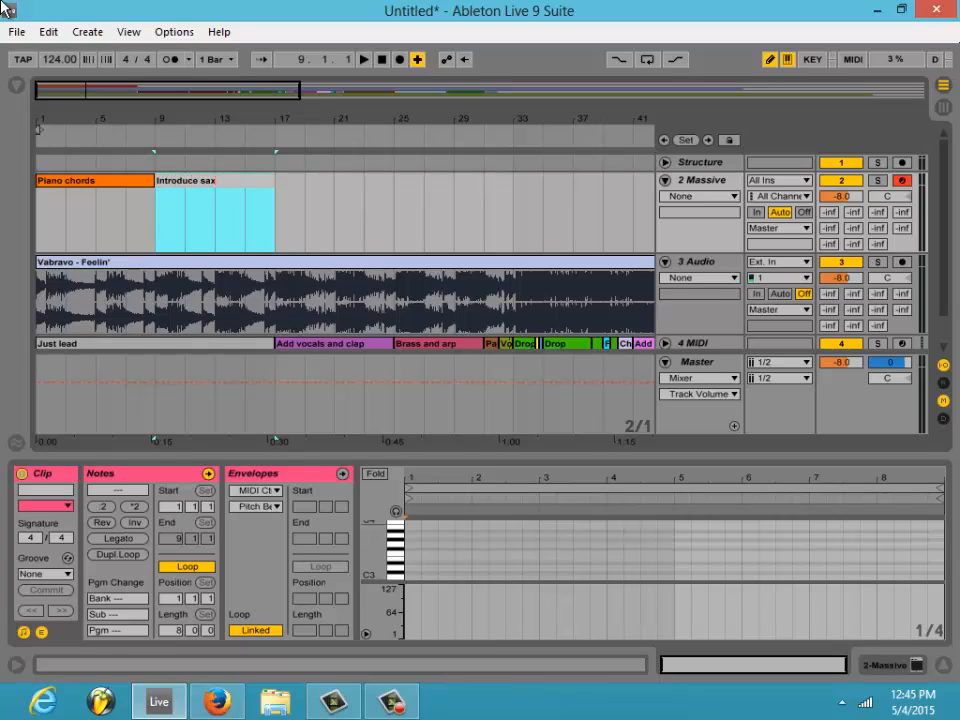
key(Return)
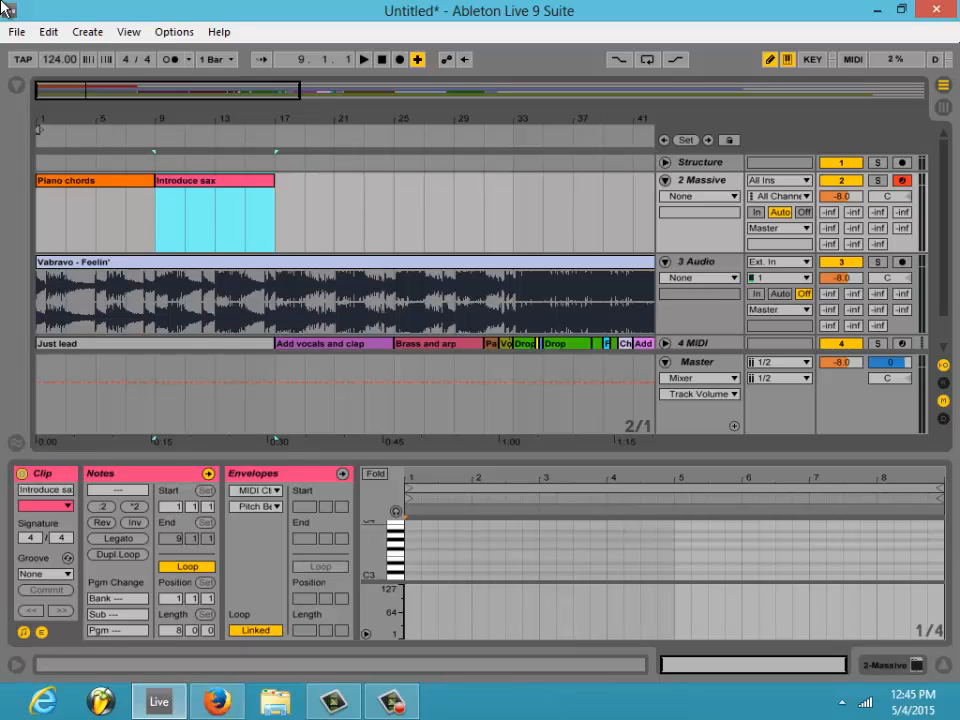
- Listen to the song from bar 9, and restart playback from 17.1.1 at the end of the Introduce sax clip
click(153, 134)
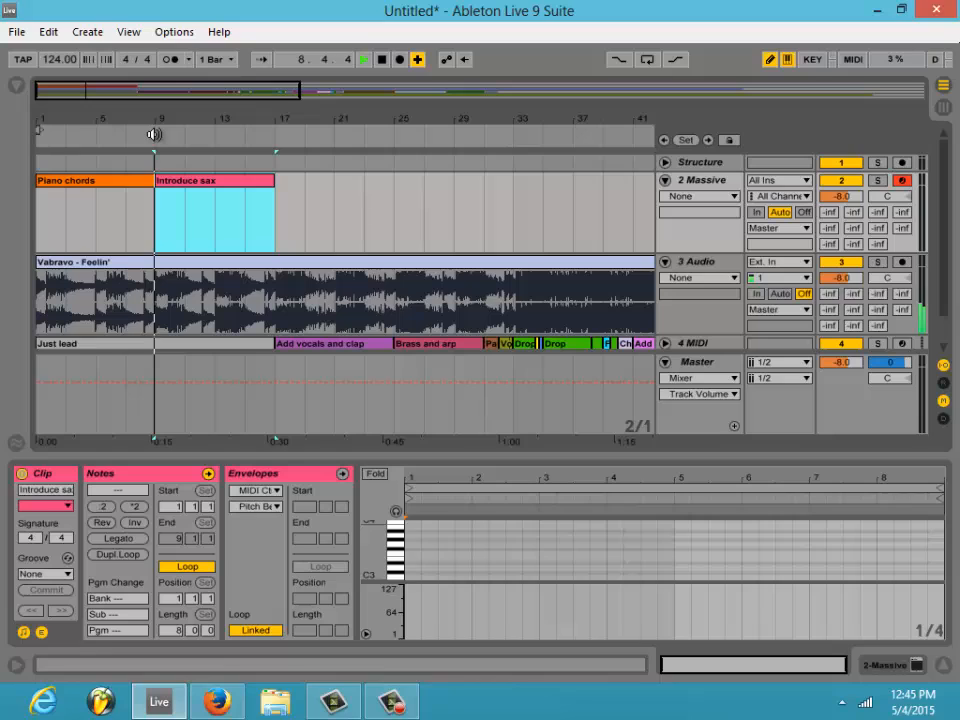
click(261, 226)
click(274, 204)
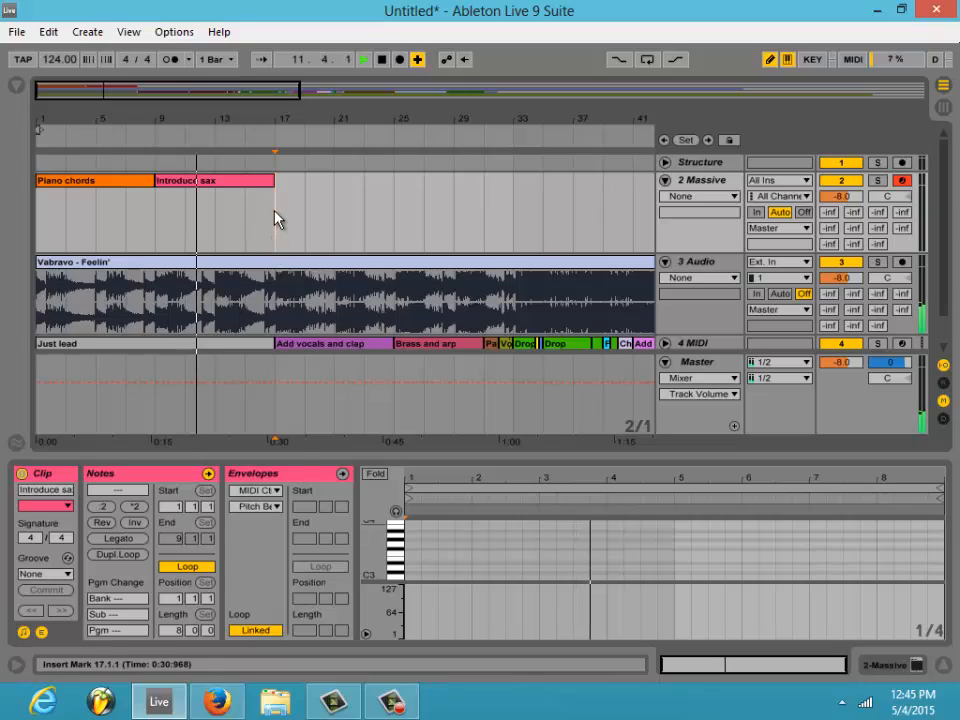
key(space)
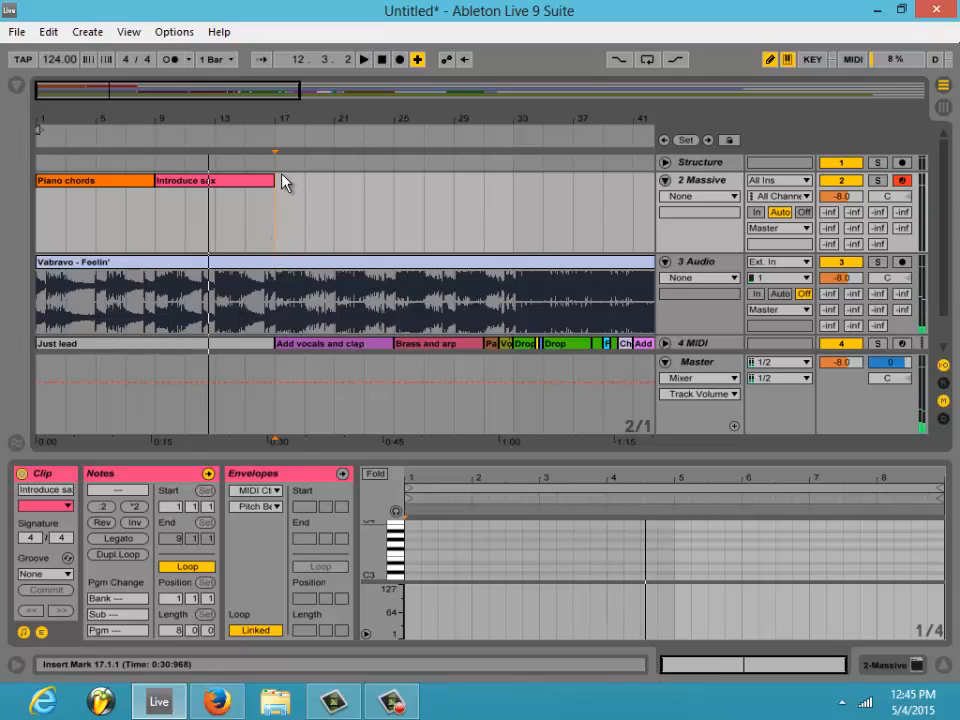
key(space)
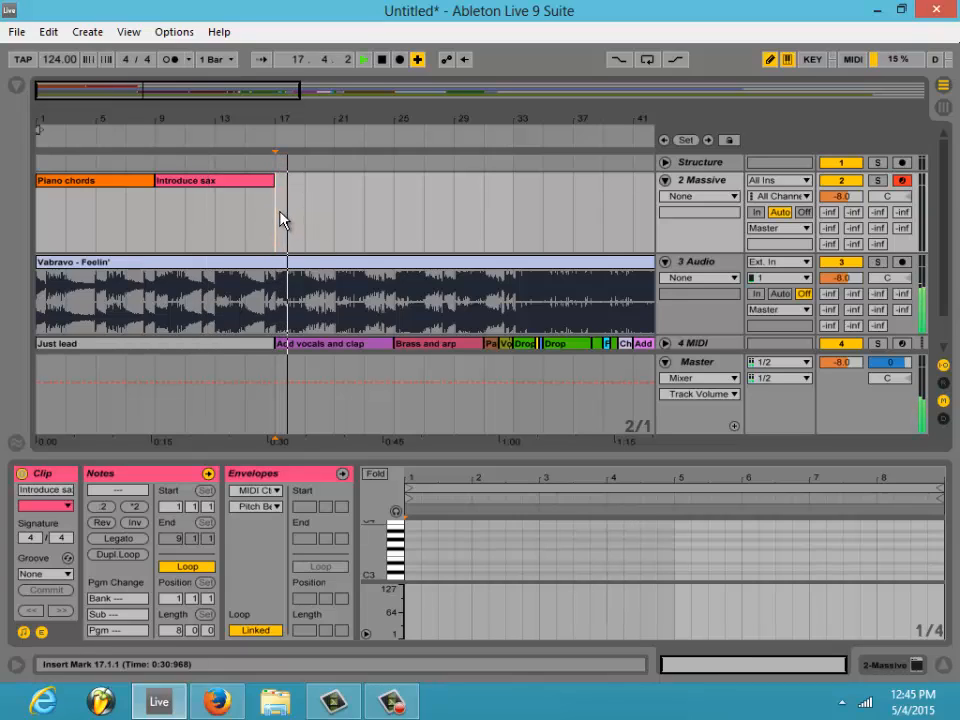
- Stop playback, insert a MIDI clip from 17.1.1 to 25.1.1 on the 2 Massive track, and name it Hihats
drag(277, 220, 510, 222)
key(space)
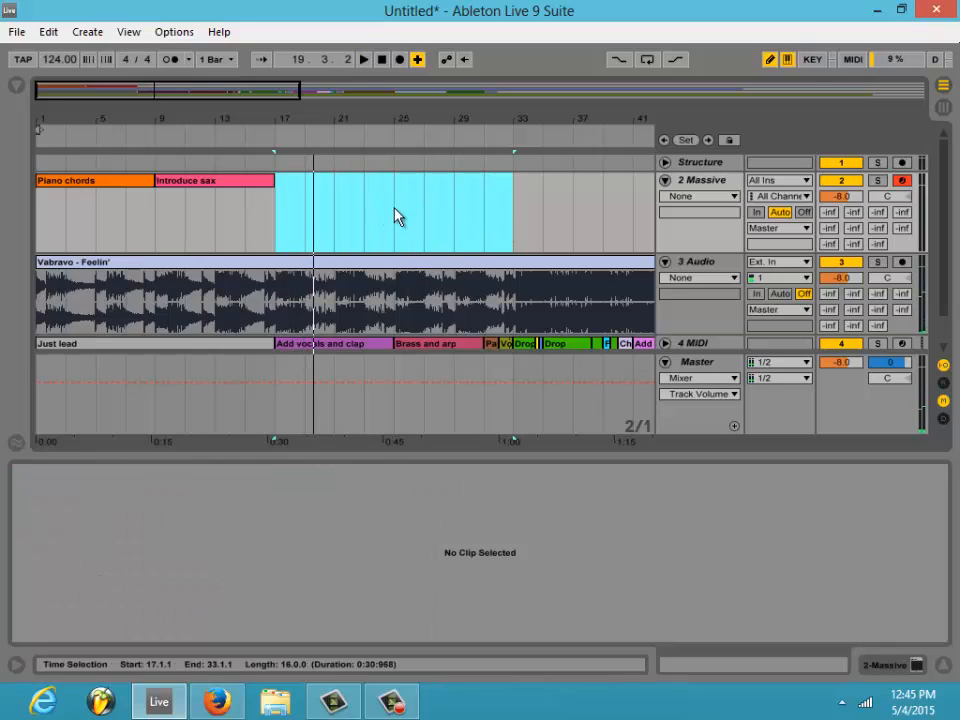
drag(394, 208, 279, 210)
right_click(297, 208)
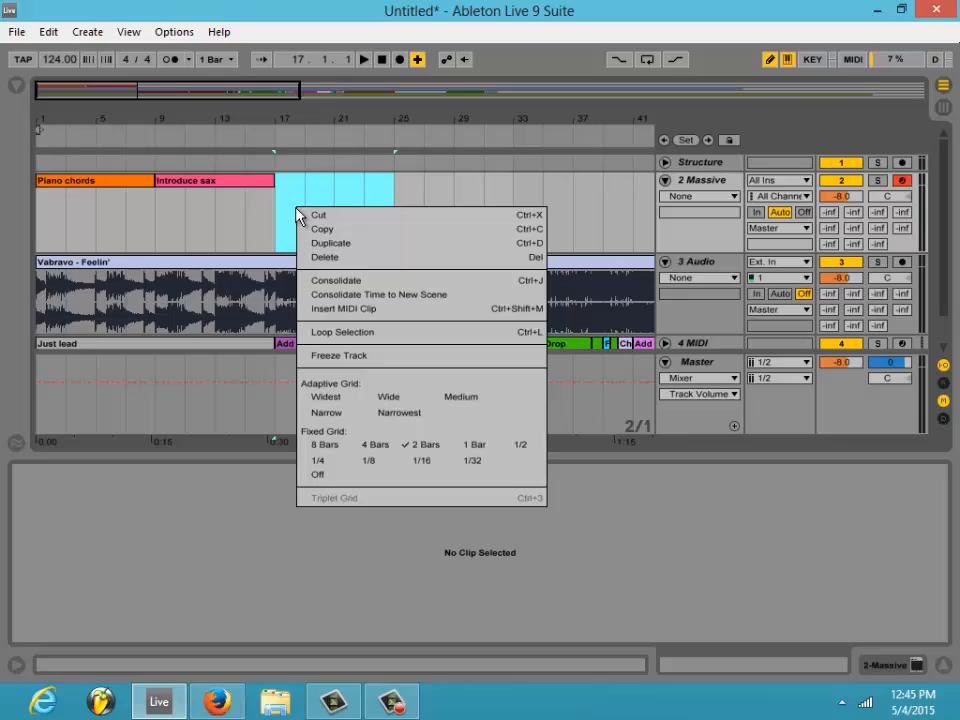
click(366, 313)
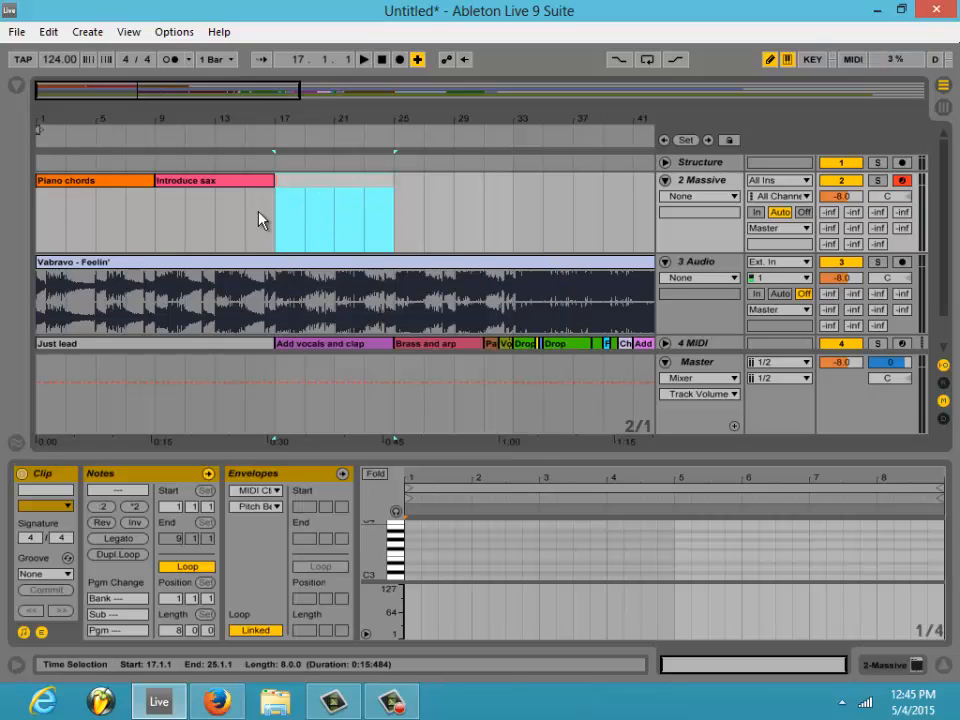
text(High)
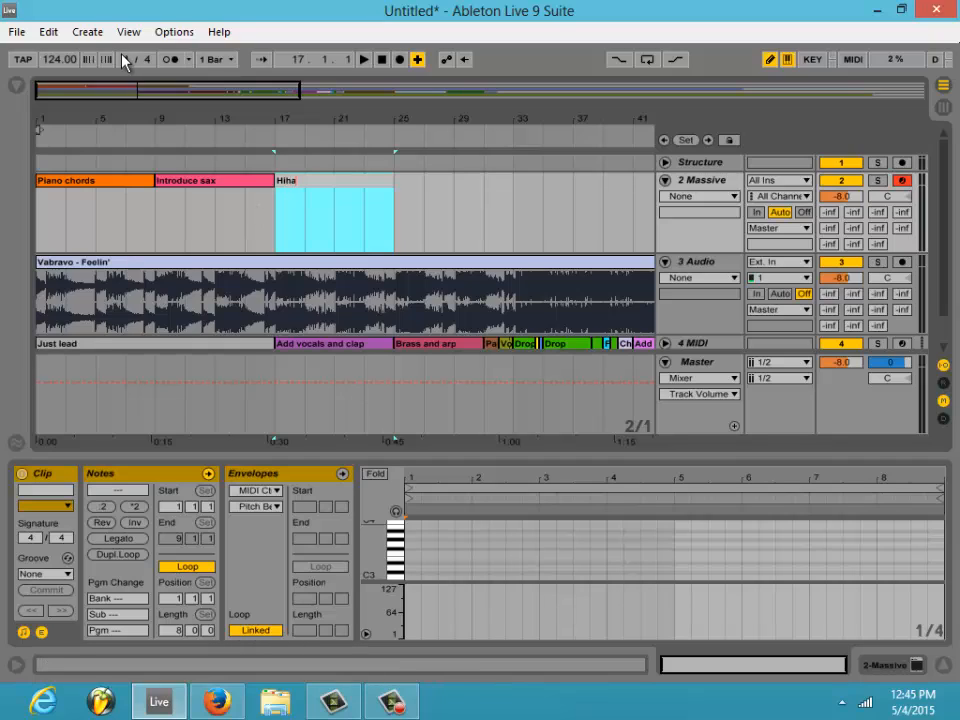
text(ts)
key(Return)
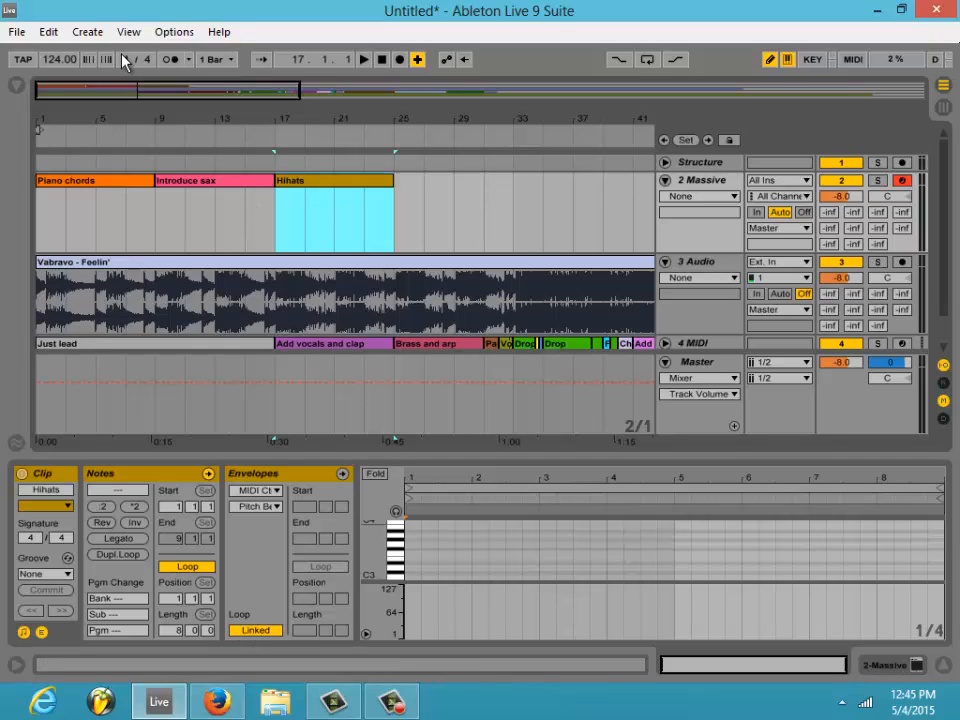
- Fold the 2 Massive and 3 Audio tracks, and select the Introduce sax clip
drag(207, 86, 206, 83)
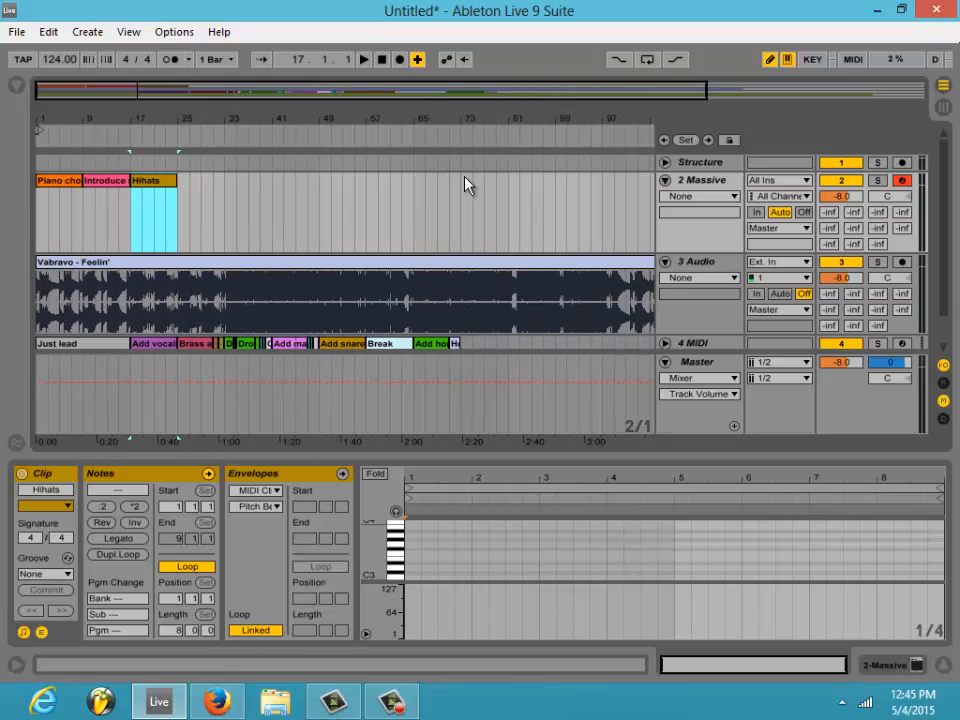
click(665, 180)
drag(360, 94, 356, 86)
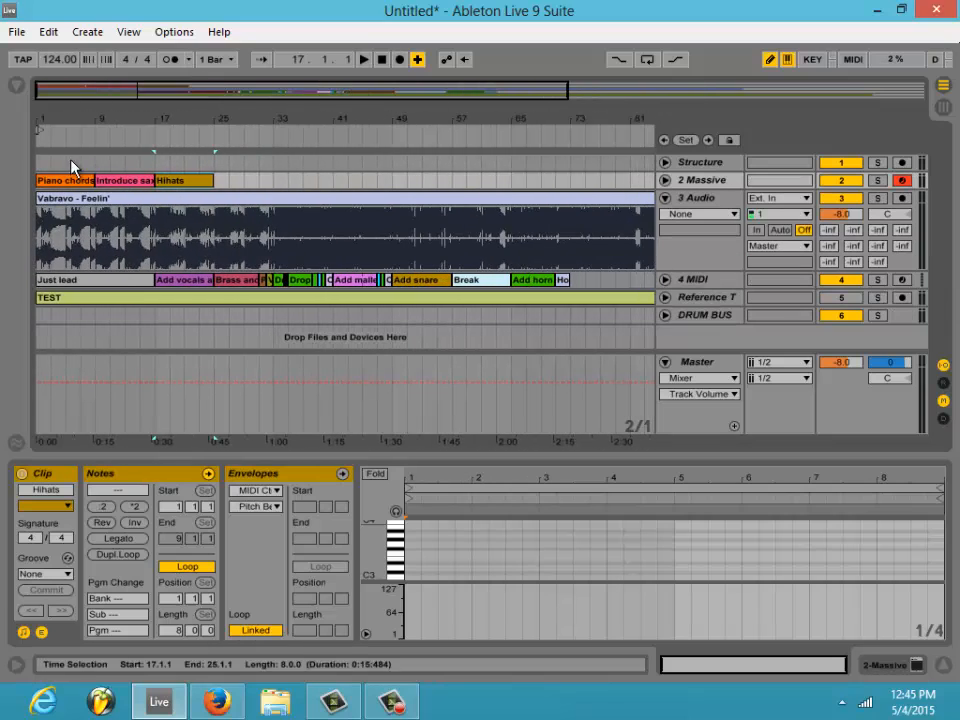
drag(477, 91, 475, 85)
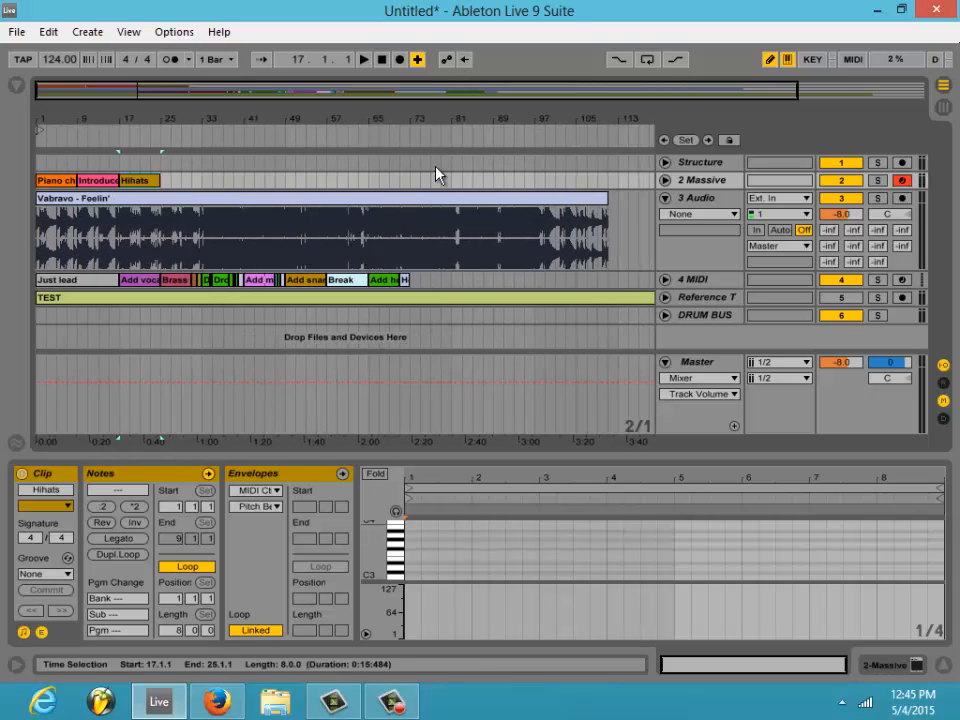
click(683, 216)
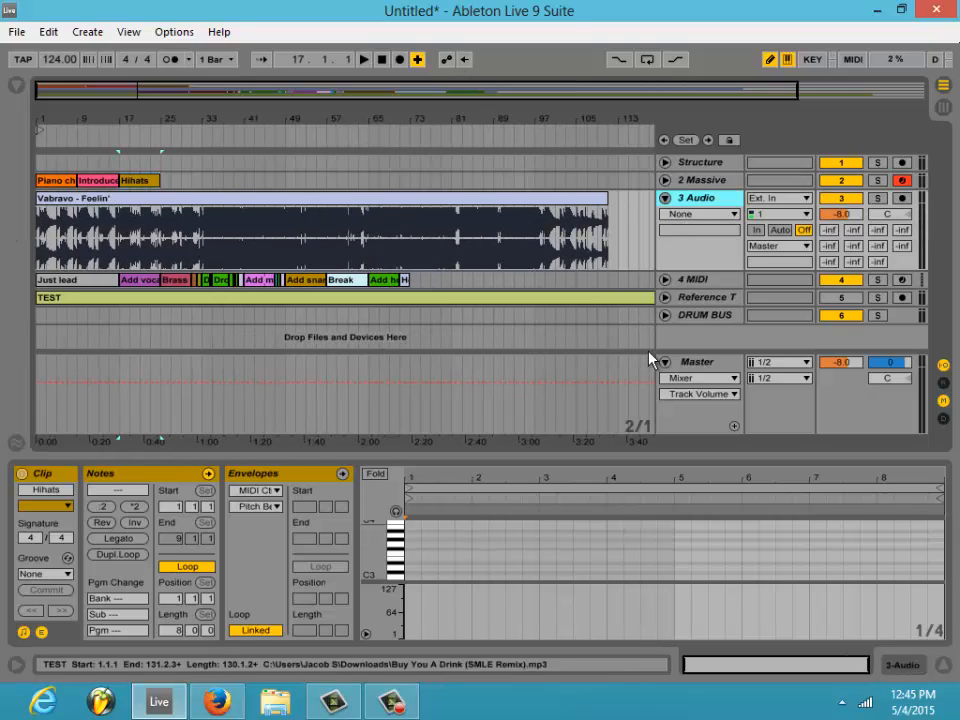
click(665, 198)
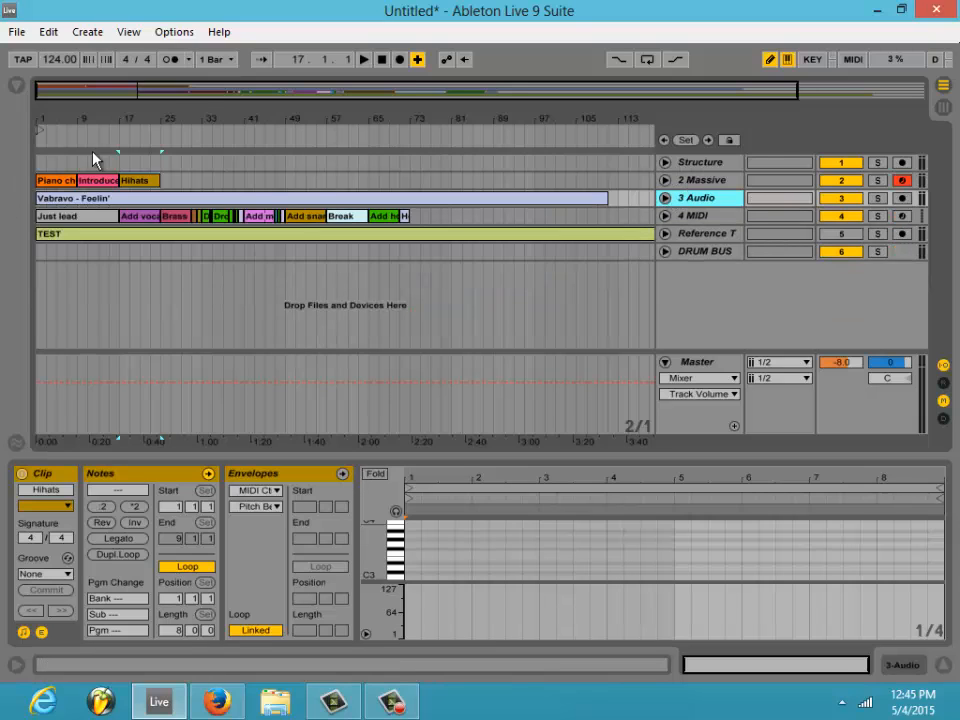
drag(197, 101, 195, 99)
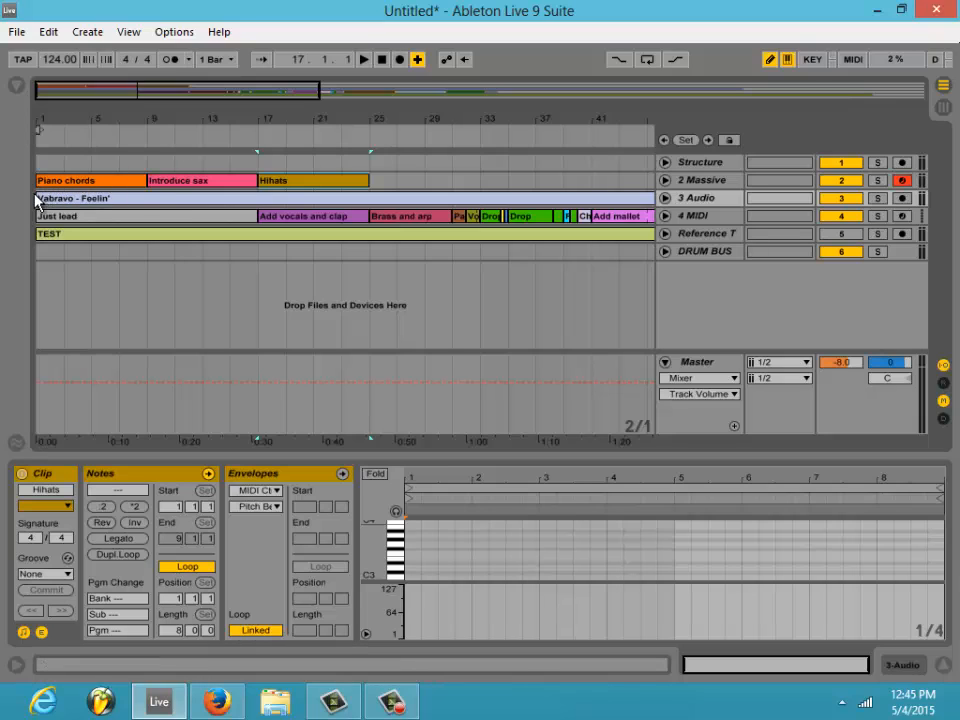
click(193, 187)
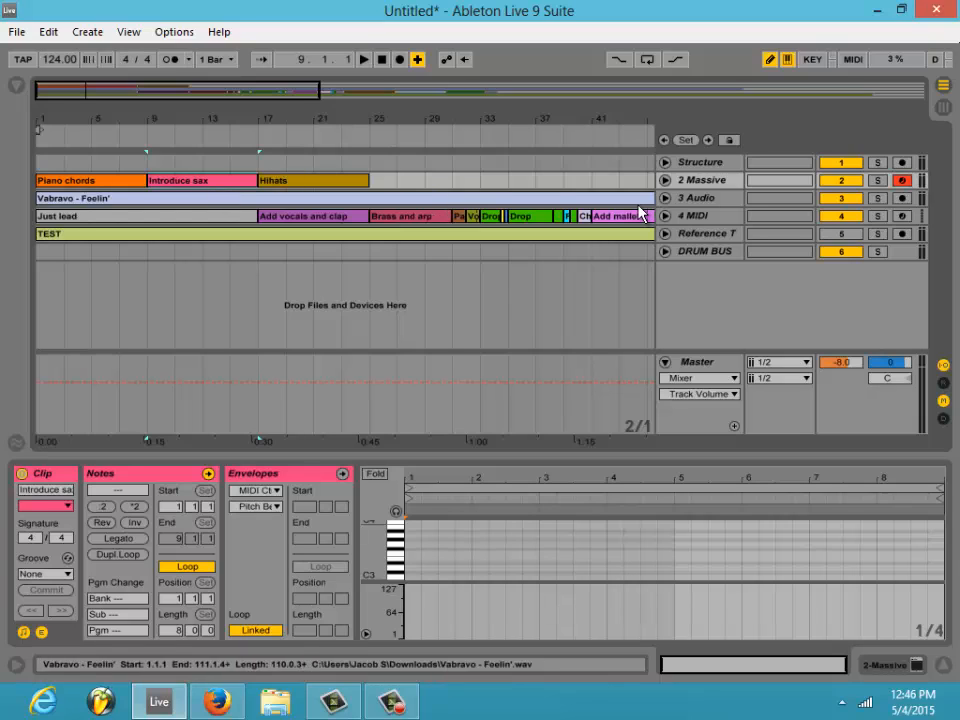
click(315, 185)
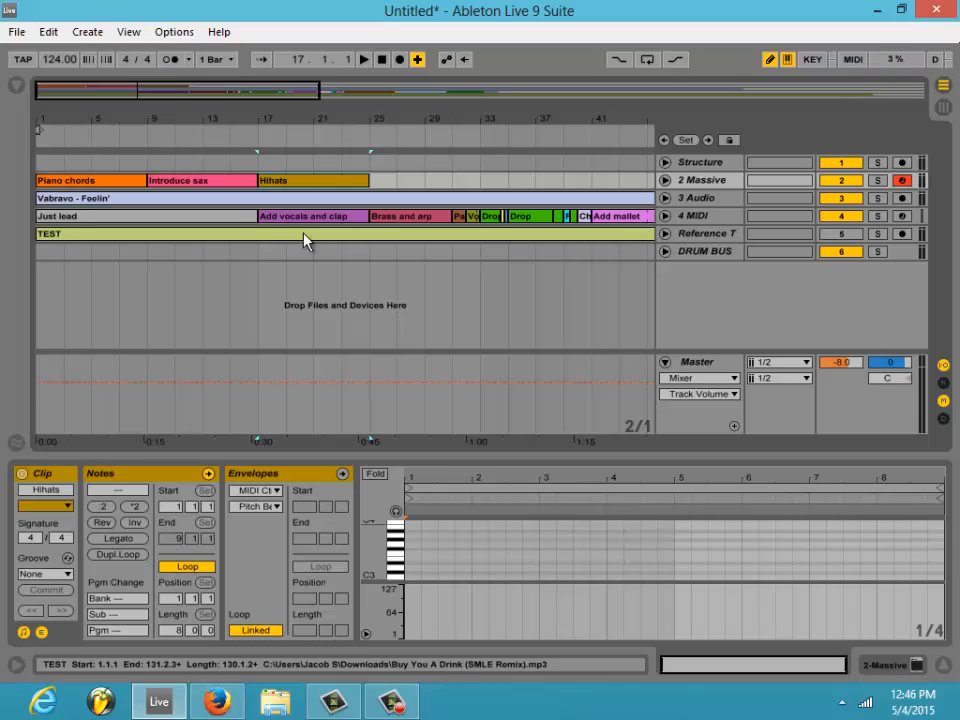
click(397, 703)
click(922, 562)
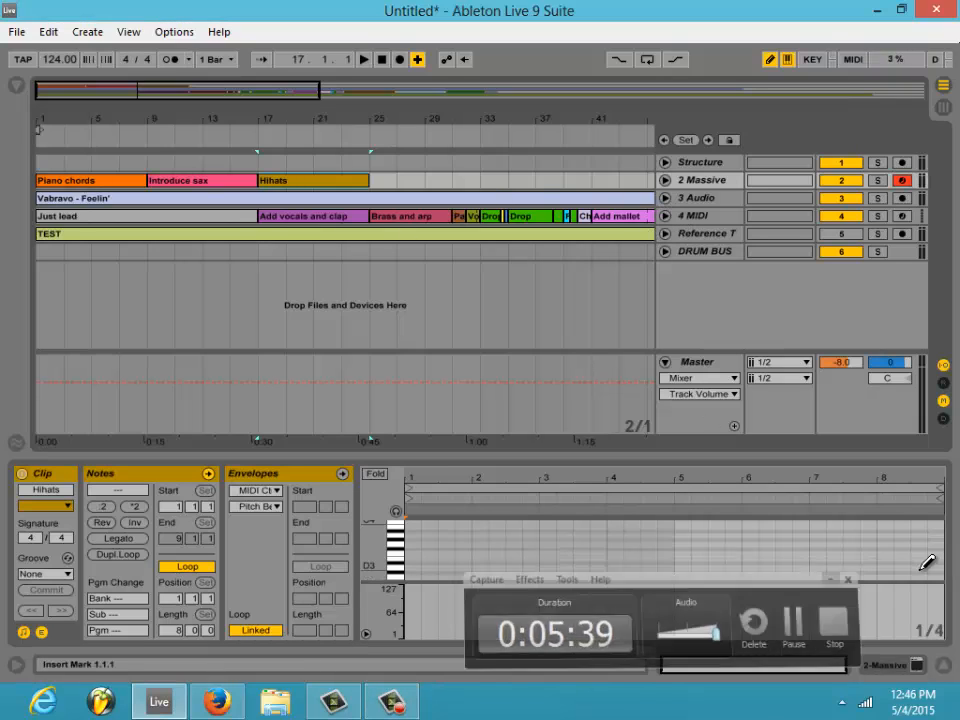
- Move the Vabravo - Feelin' audio track directly above the Reference Track and unfold both tracks to show their full waveforms
click(702, 197)
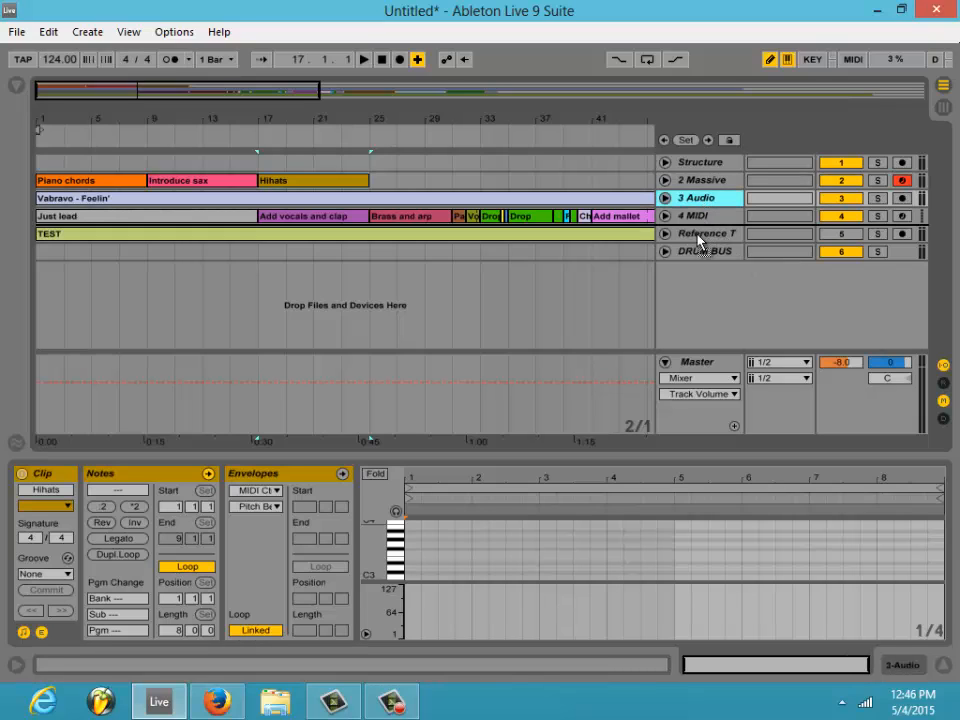
drag(698, 229, 697, 229)
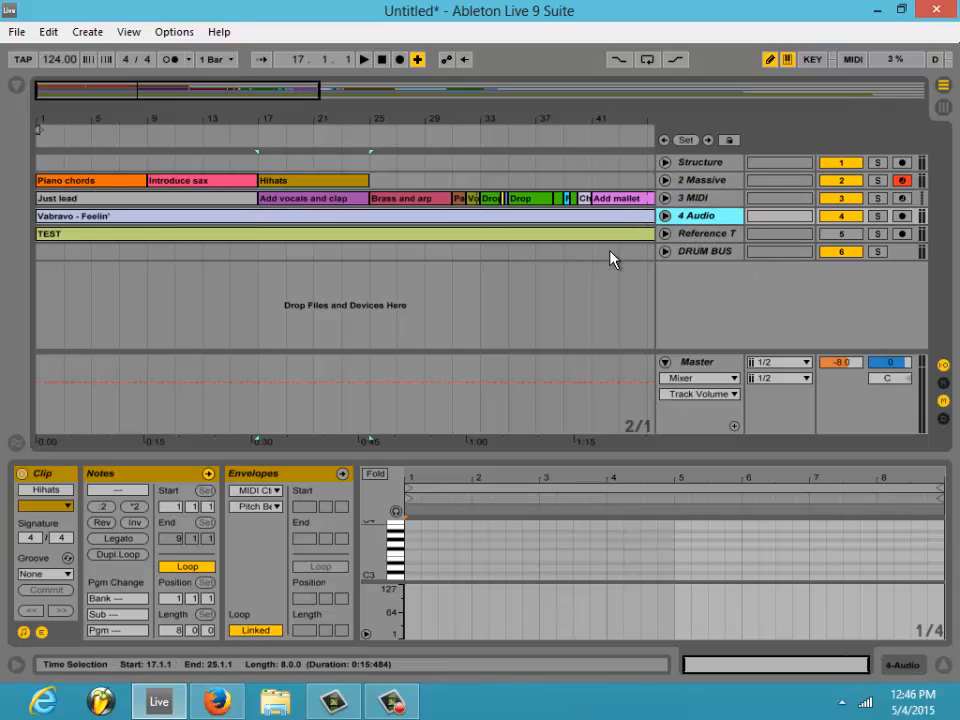
click(665, 216)
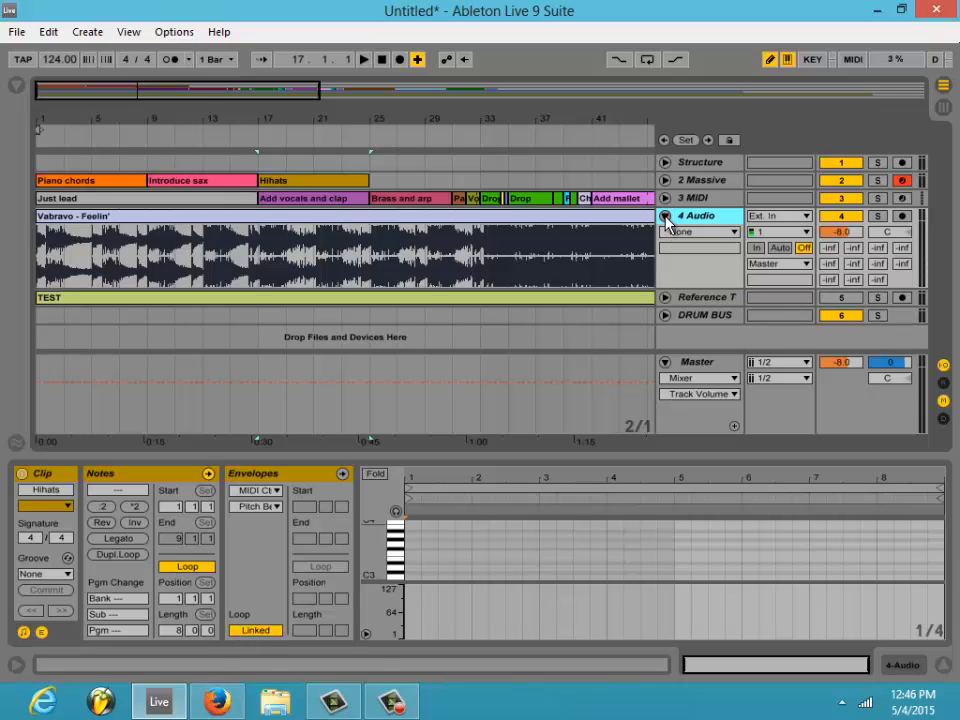
click(665, 298)
scroll(660, 294, up, 1)
drag(275, 87, 281, 90)
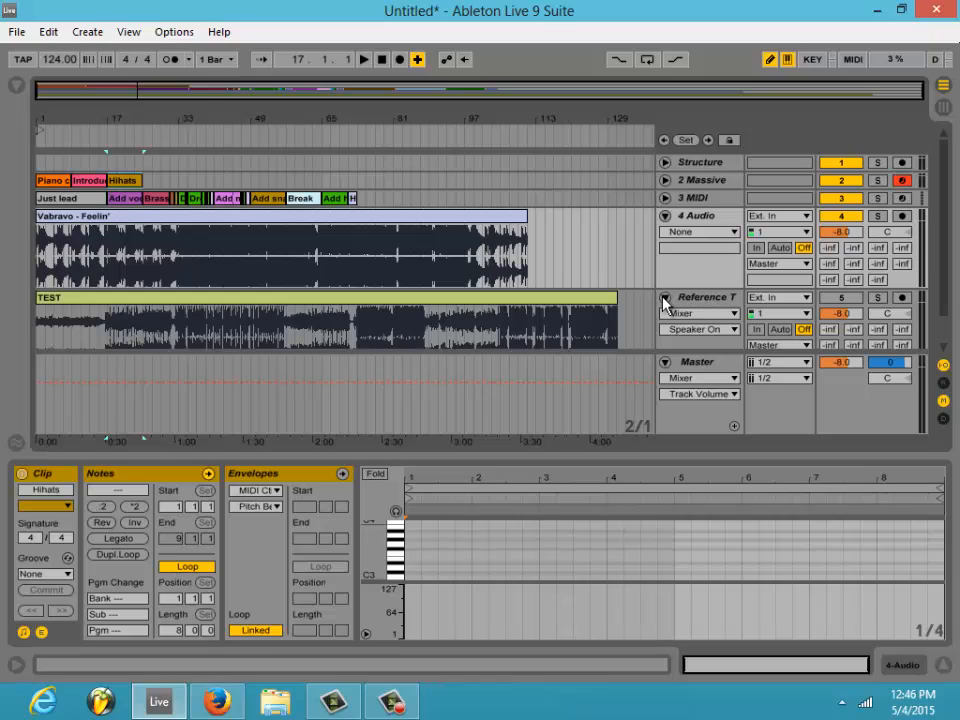
- Add the Spectrum audio effect to both the Vabravo - Feelin' audio track and the Reference Track
click(684, 218)
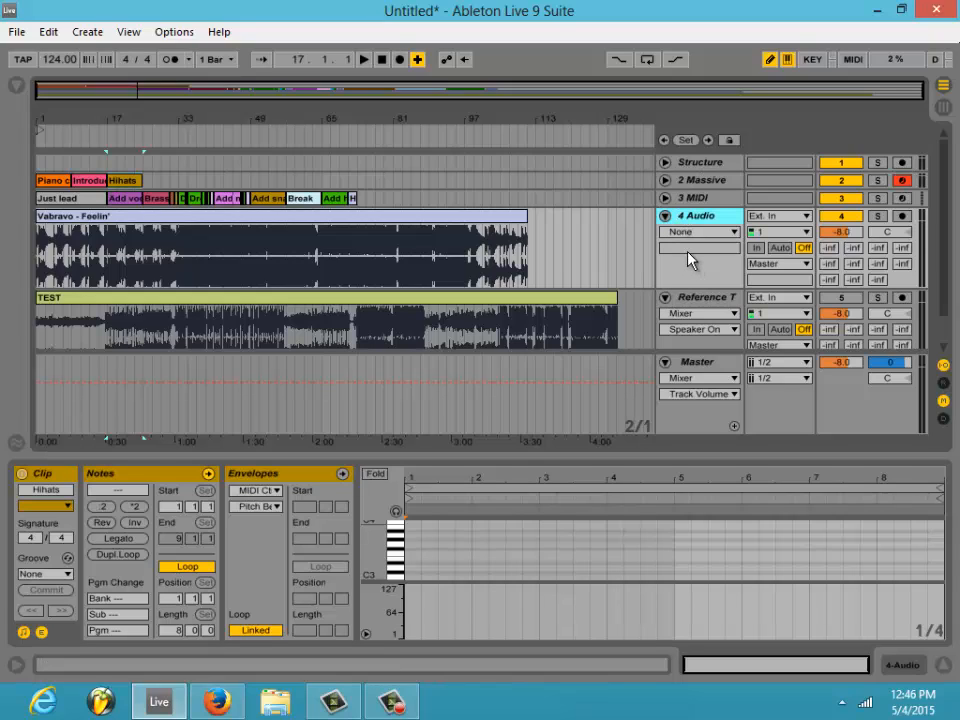
key(ctrl+alt+b)
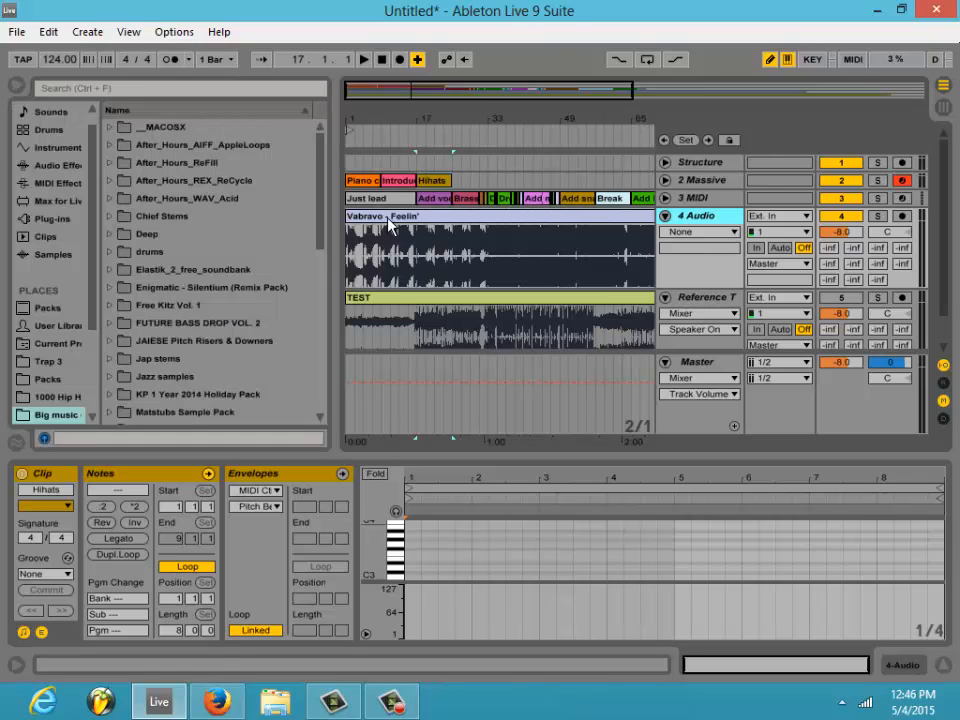
click(54, 166)
scroll(197, 283, down, 6)
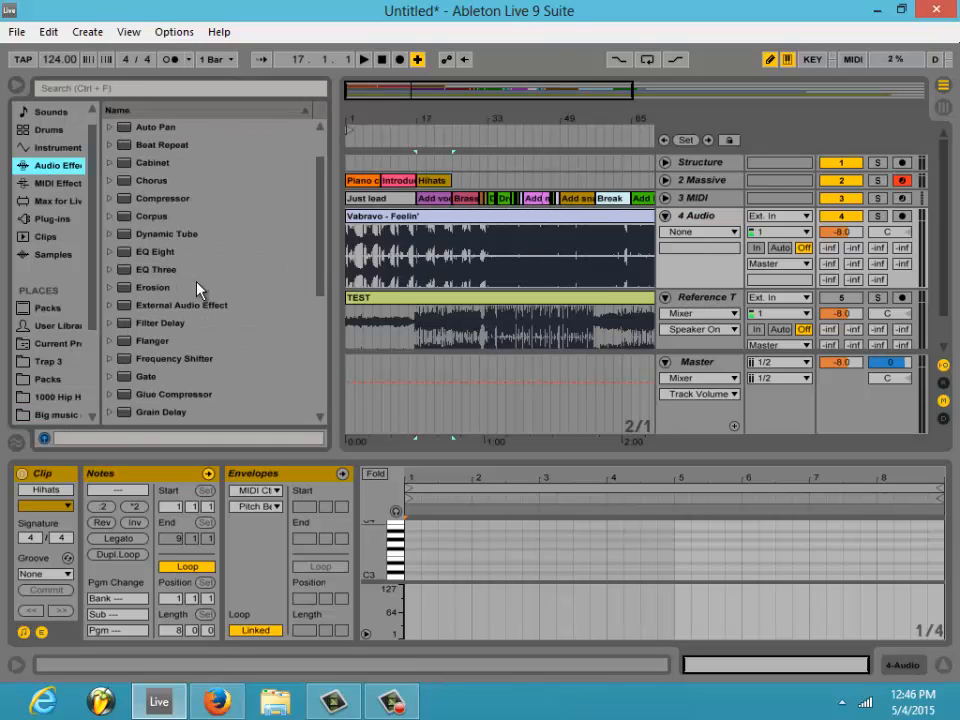
click(158, 362)
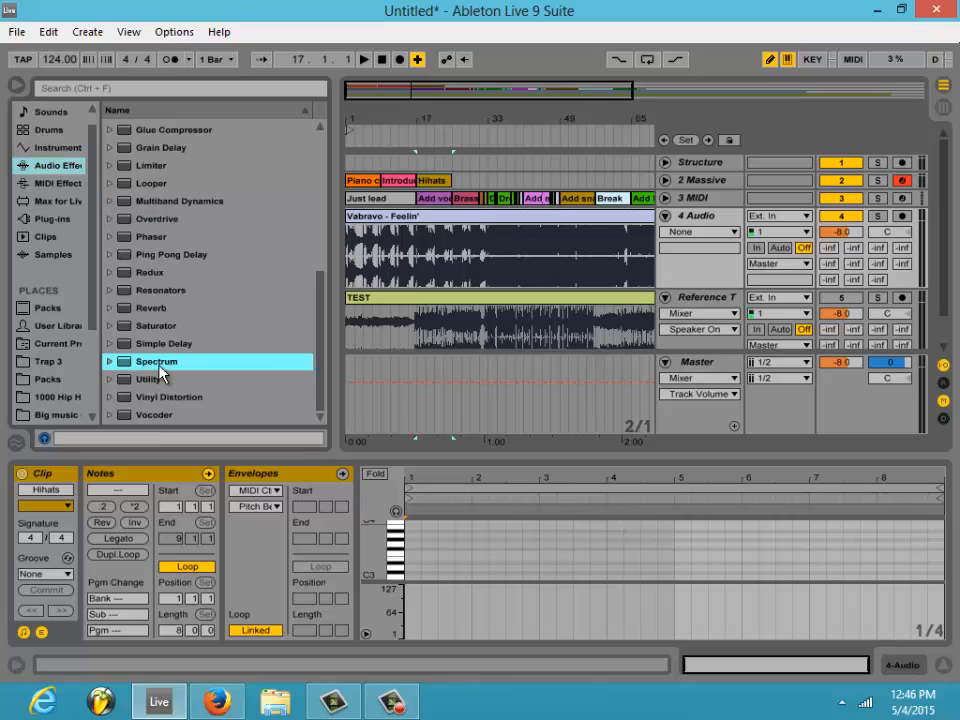
drag(683, 238, 678, 215)
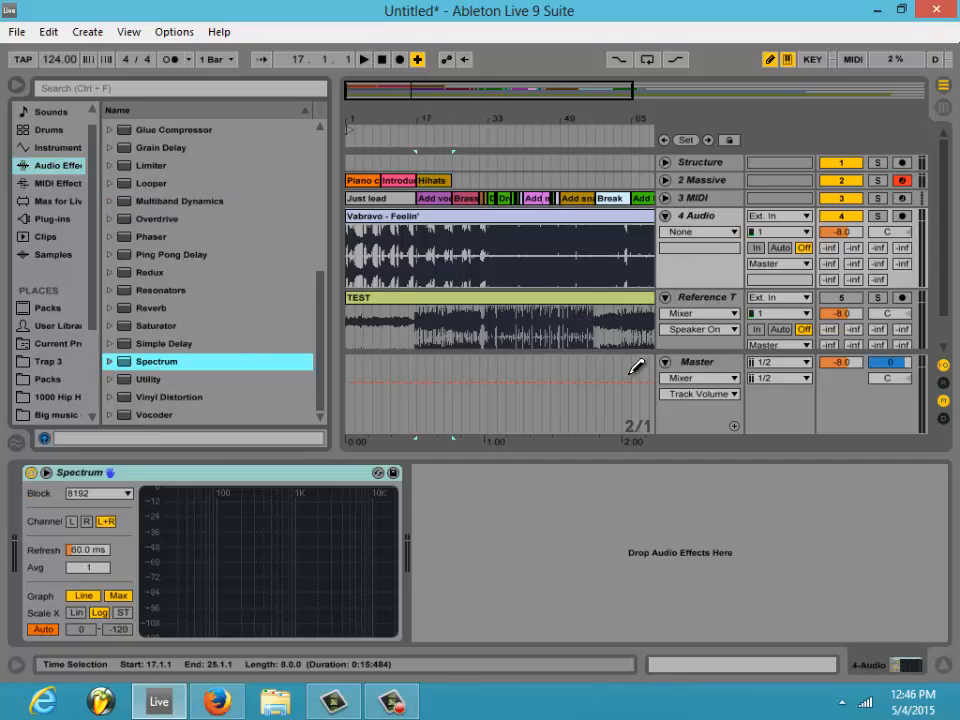
drag(160, 362, 720, 298)
- Play the arrangement from around bar 31 and examine the Reference Track's frequency curve in Spectrum
drag(472, 128, 471, 127)
click(481, 133)
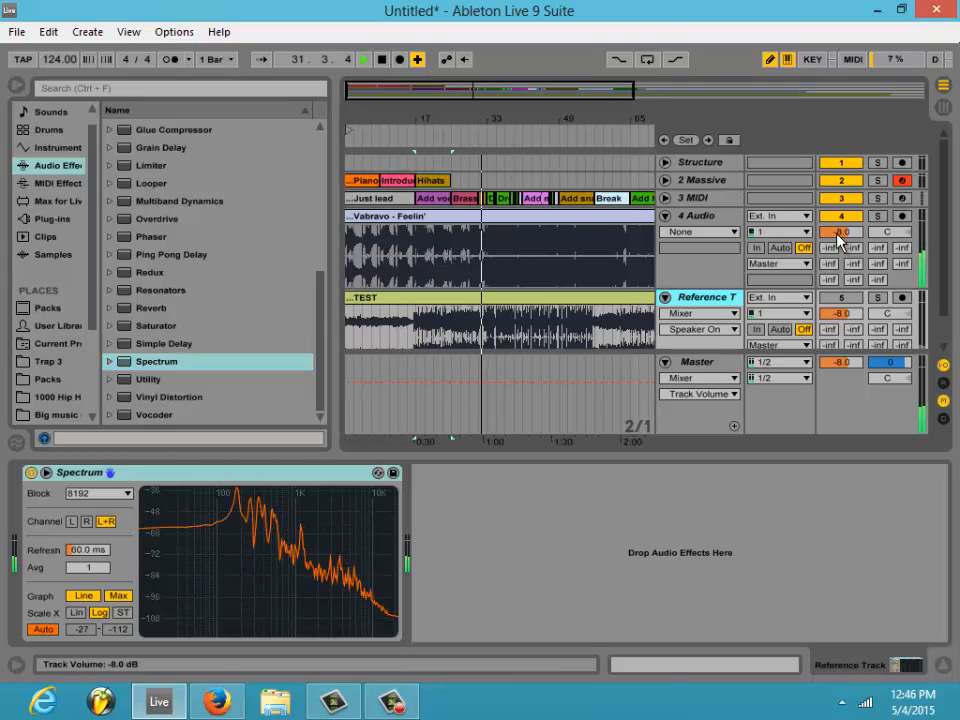
drag(510, 98, 514, 98)
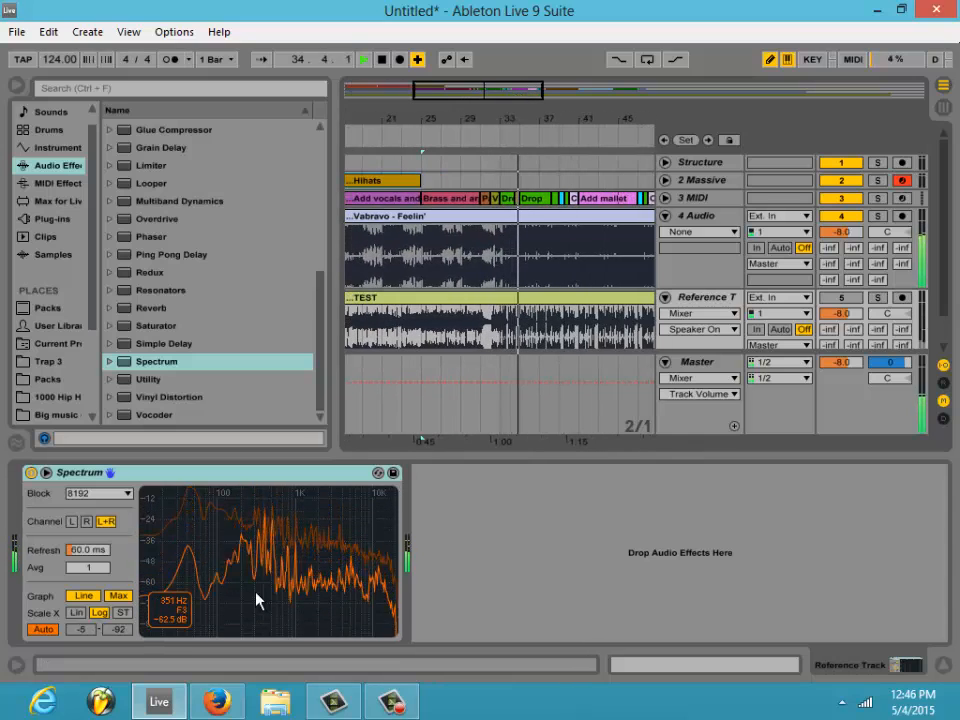
key(space)
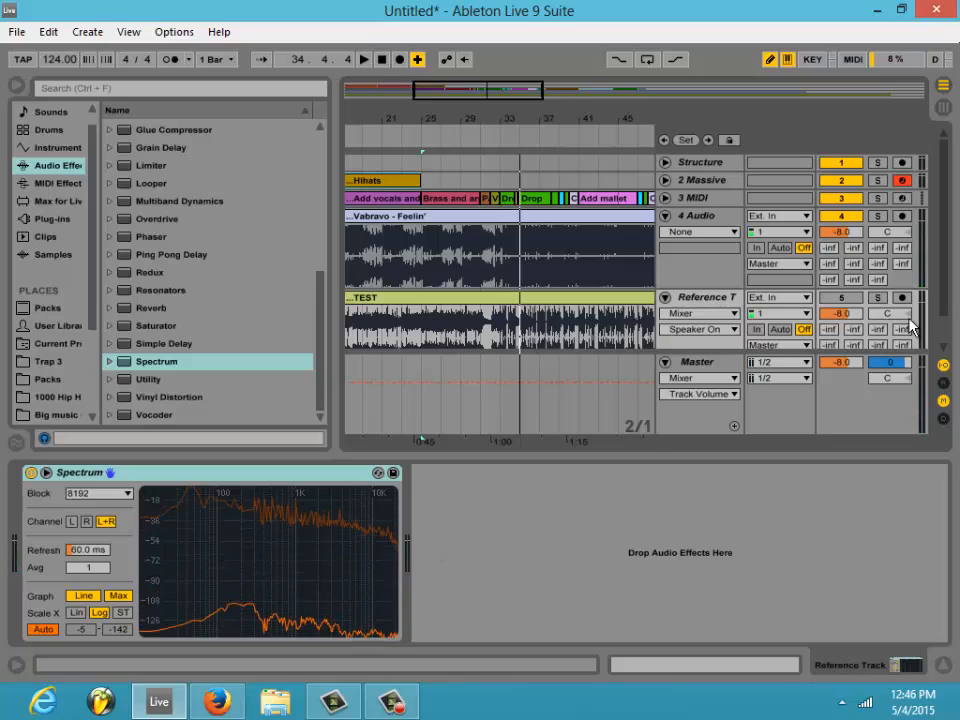
click(722, 298)
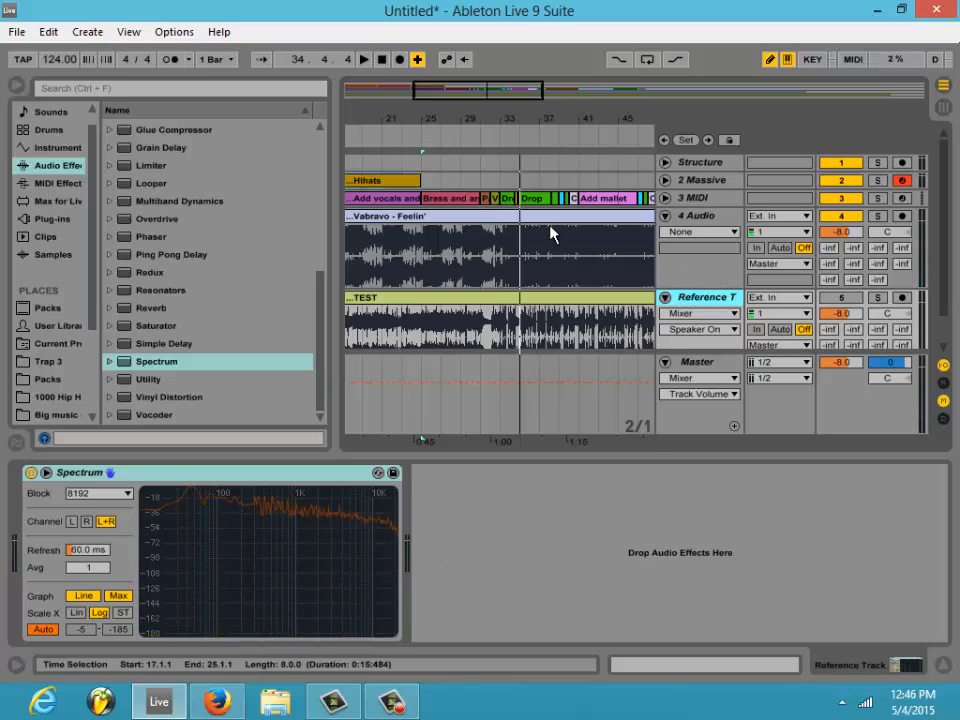
- Replay the arrangement from about bar 33 and examine the low and high ends of the Reference Track's Spectrum
scroll(537, 262, down, 2)
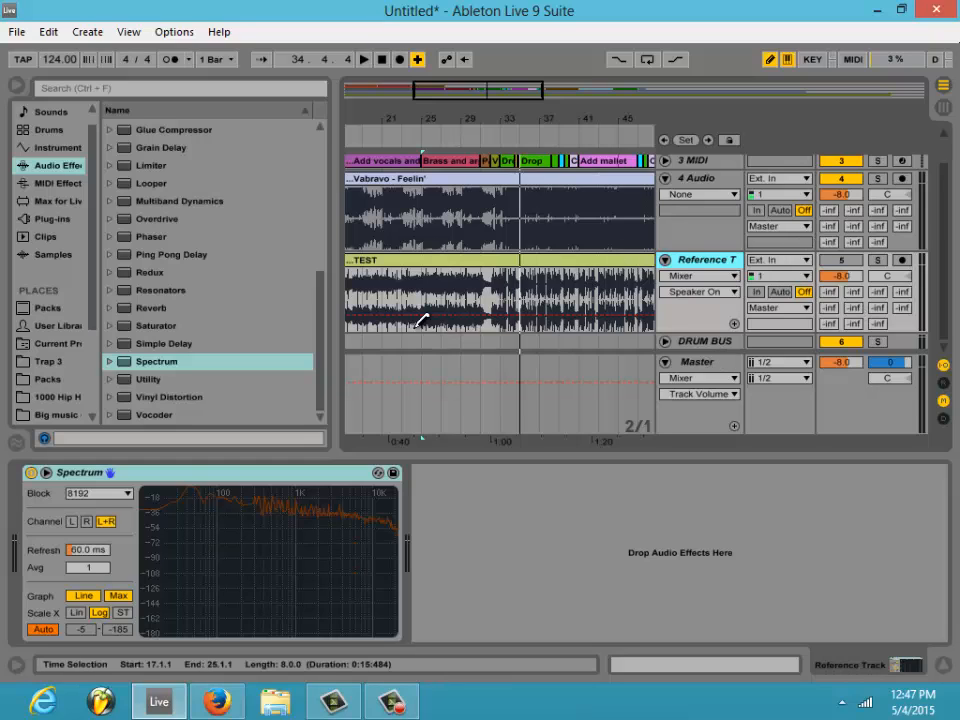
mouse_move(176, 508)
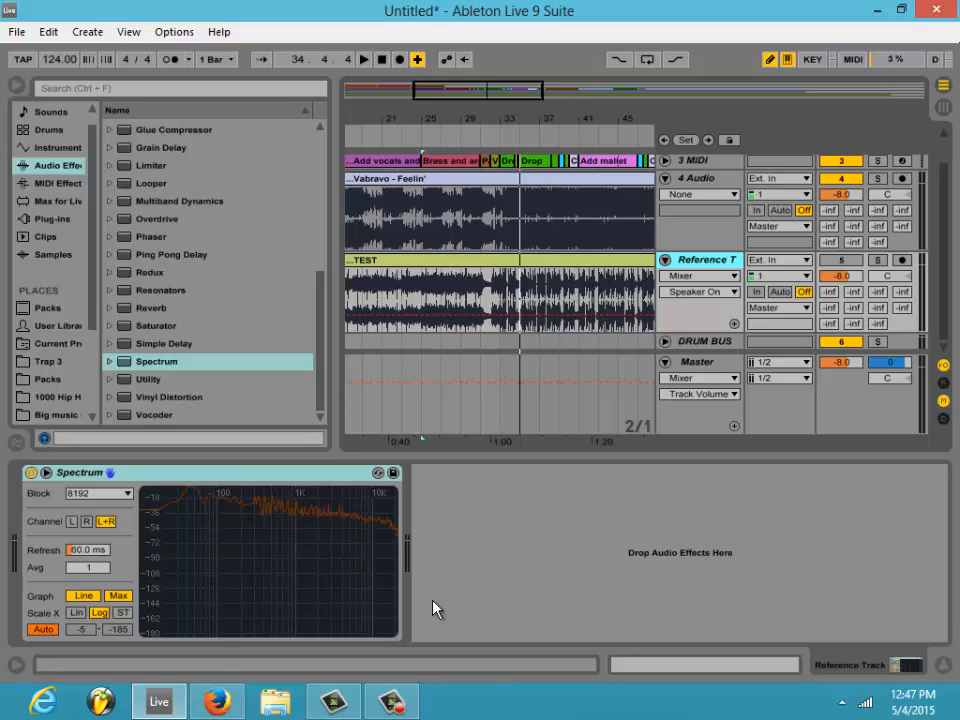
click(505, 136)
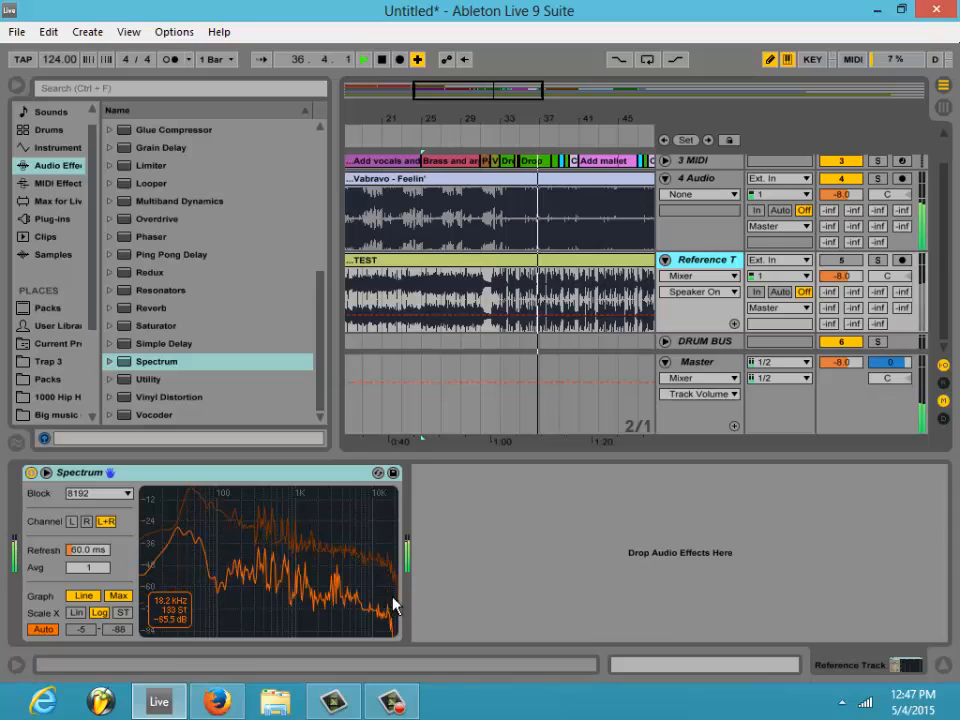
key(space)
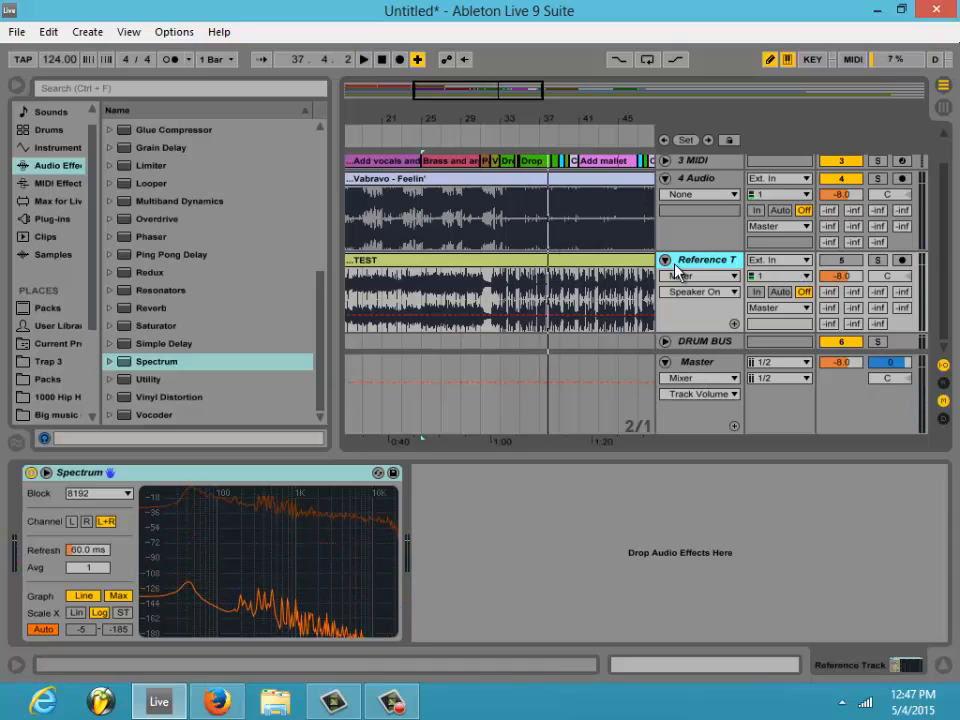
- Add Multiband Dynamics after Spectrum on the 4 Audio track and play the song to check its band levels
click(703, 180)
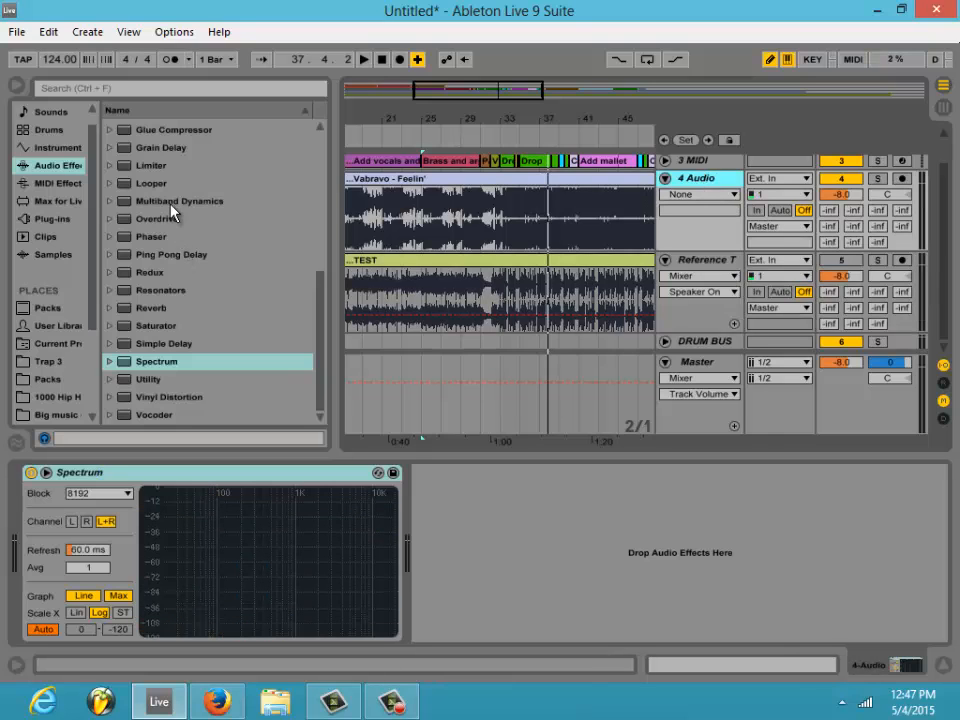
drag(175, 201, 439, 499)
key(space)
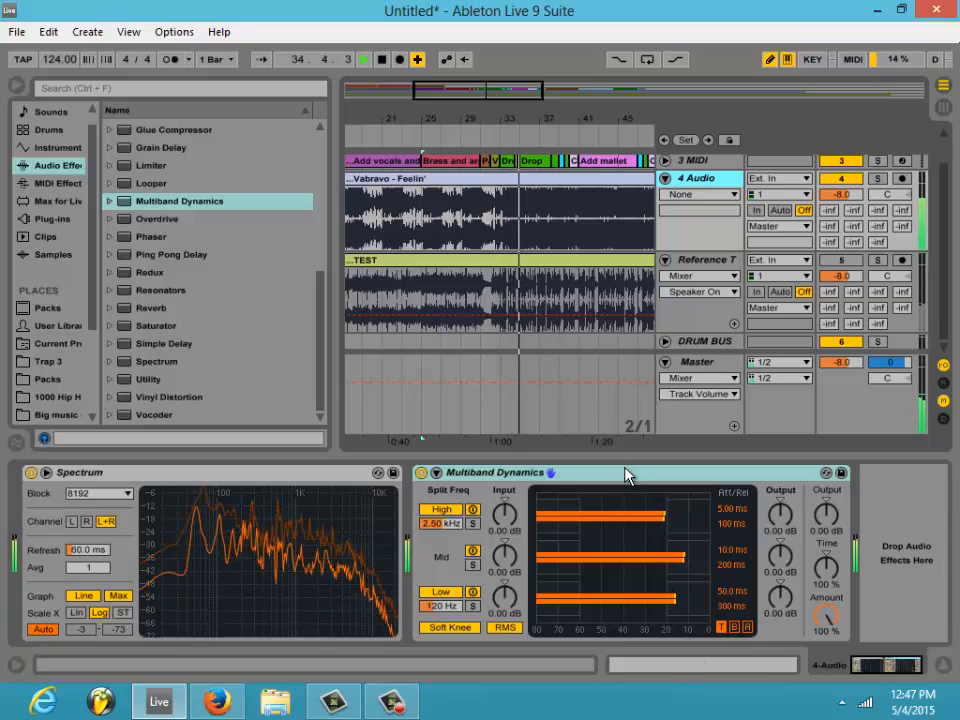
key(space)
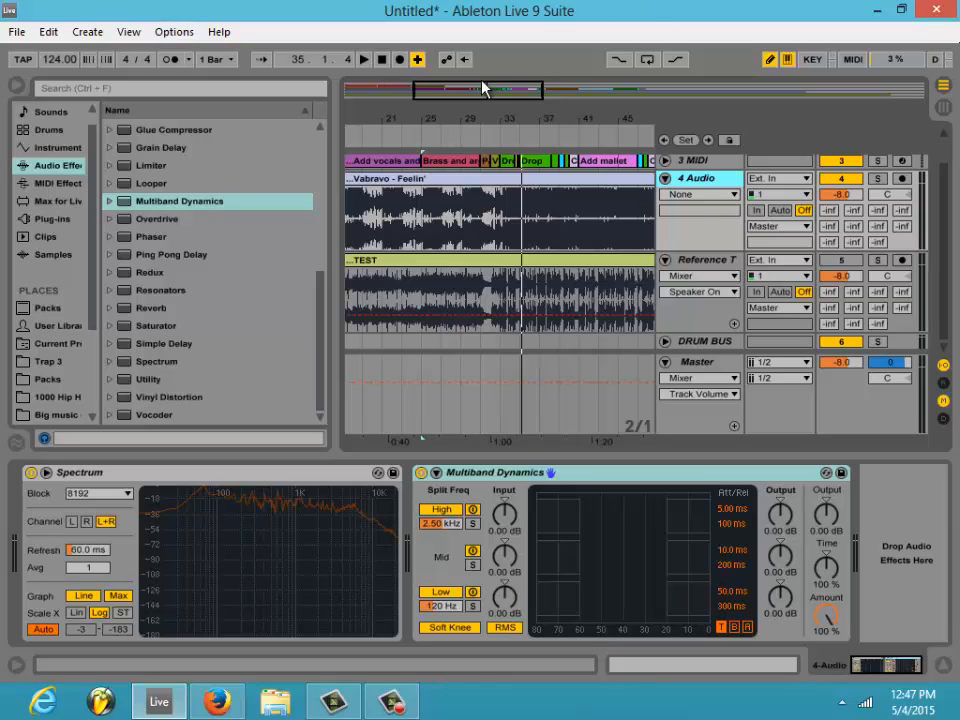
- Fold the Reference Track and the 4 Audio track in the zoomed-out arrangement
drag(491, 96, 491, 86)
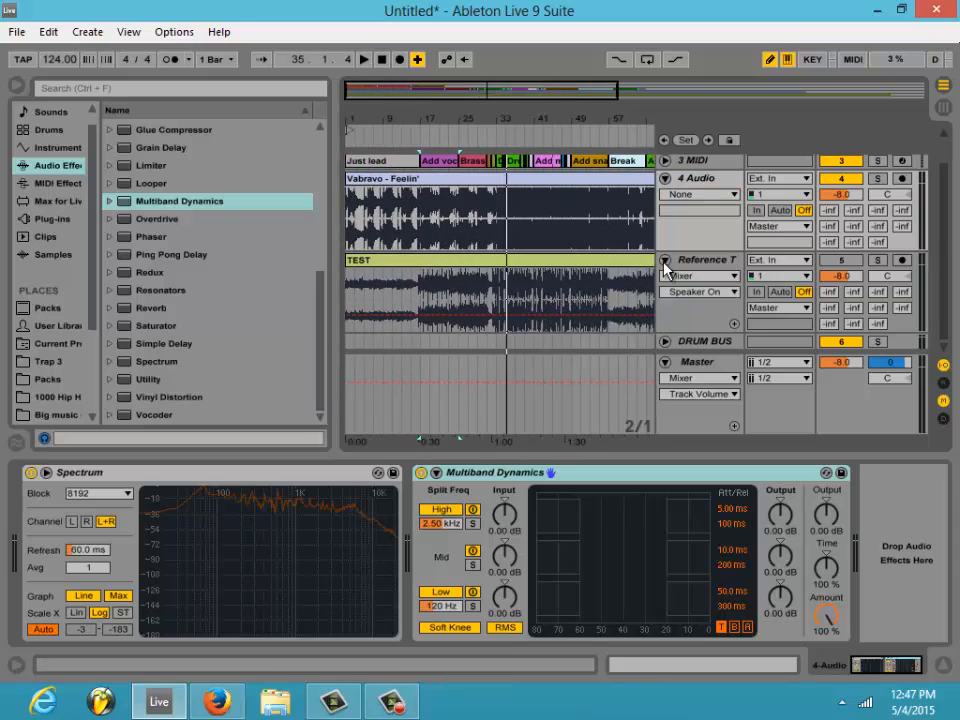
click(665, 261)
click(665, 215)
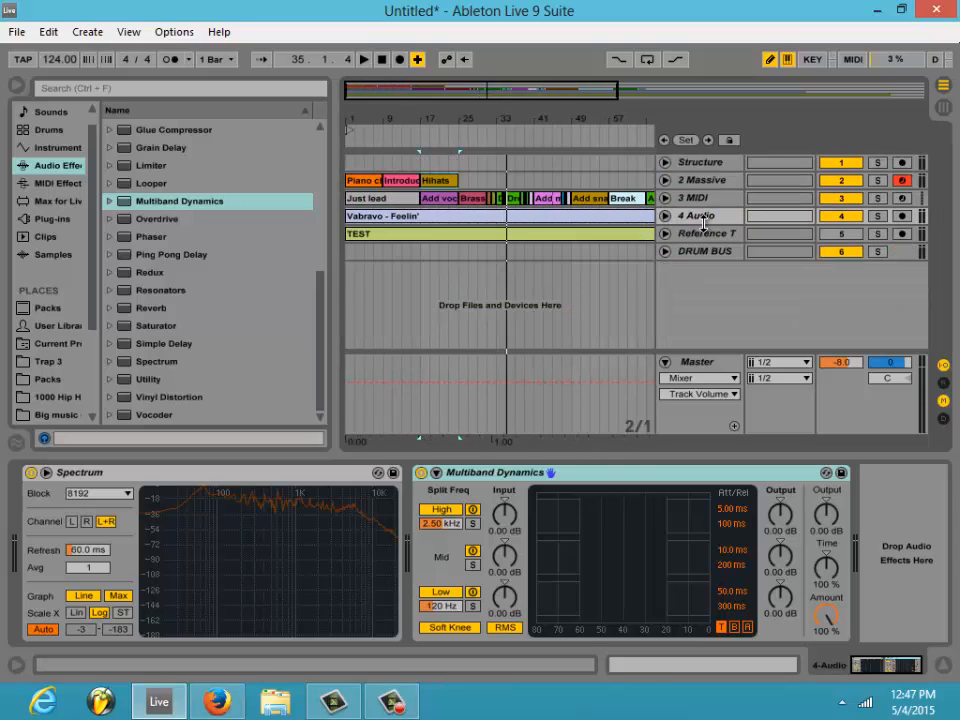